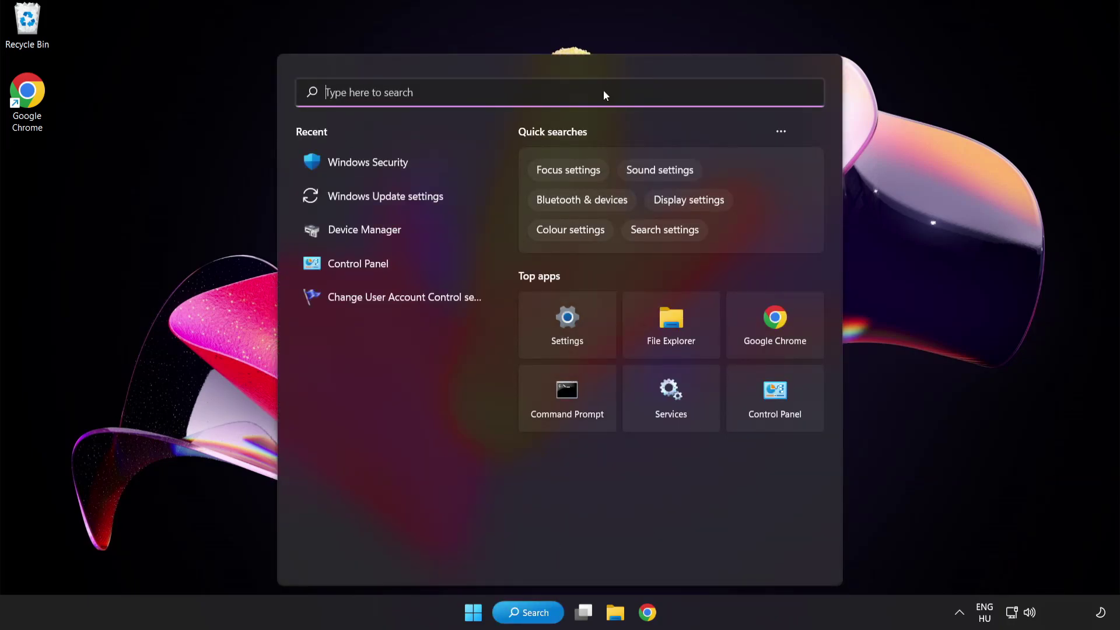
# Search Windows for "device manager", open Device Manager, and move its window nearer the middle of the desktop
pyautogui.write('device manag')
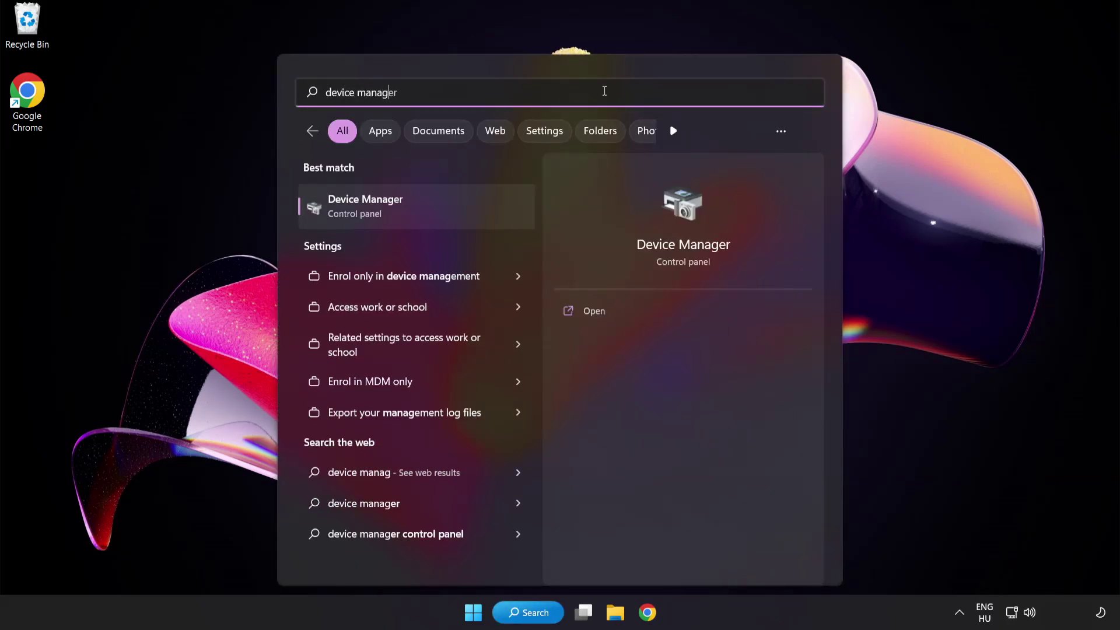
pyautogui.write('er')
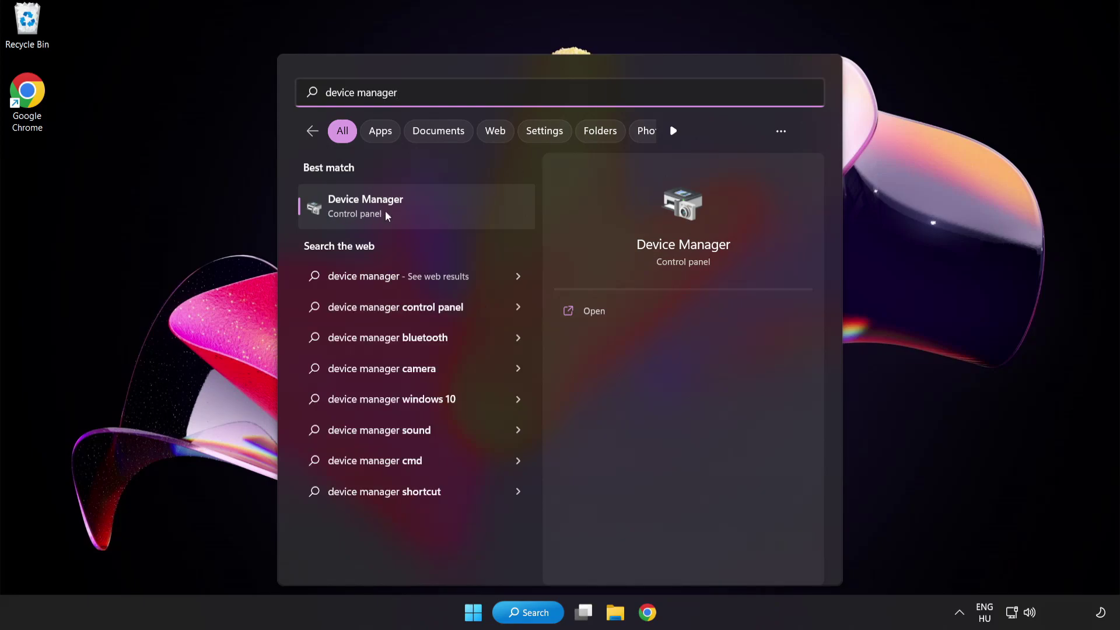
pyautogui.click(448, 212)
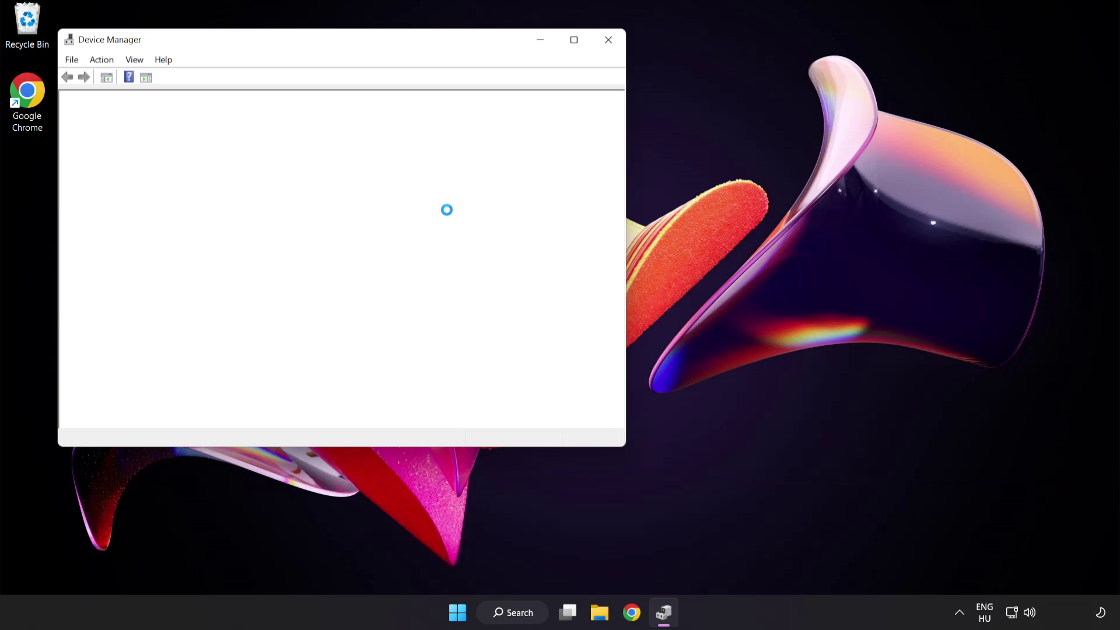
pyautogui.moveTo(362, 46); pyautogui.dragTo(549, 118)
# Run an automatic driver update search for the VMware SVGA 3D display adapter and close Device Manager
pyautogui.click(313, 238)
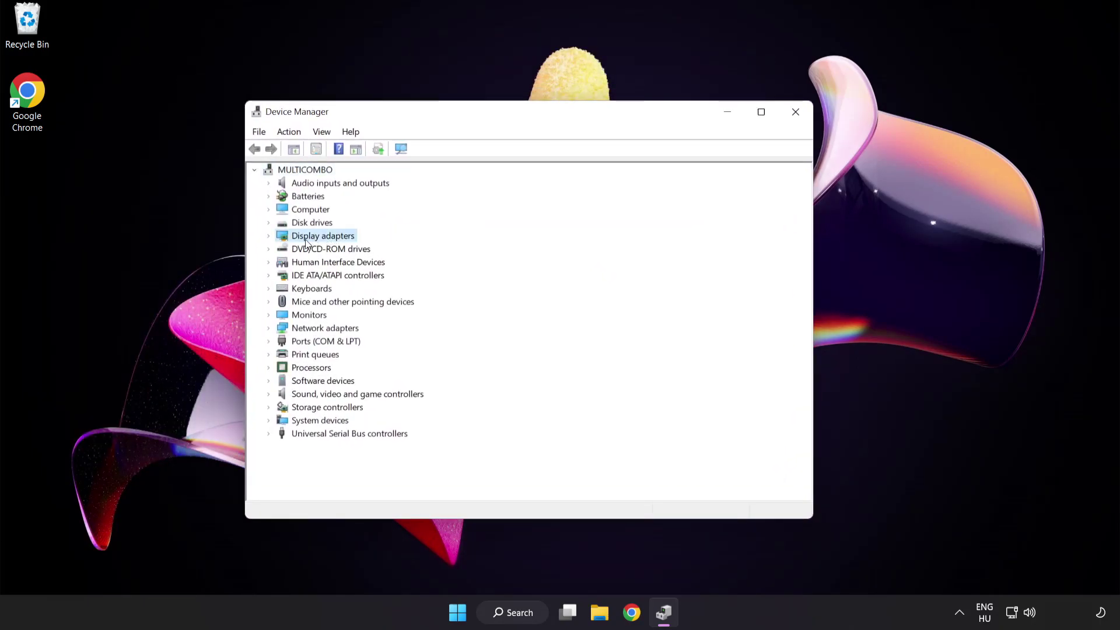
pyautogui.click(270, 238)
pyautogui.click(310, 249)
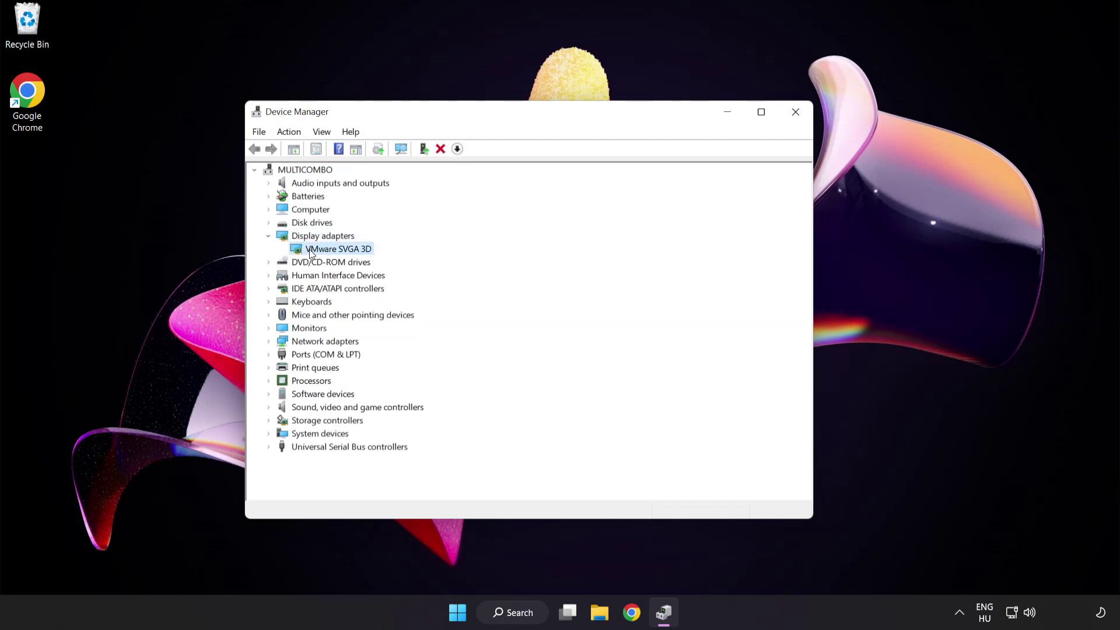
pyautogui.rightClick(329, 248)
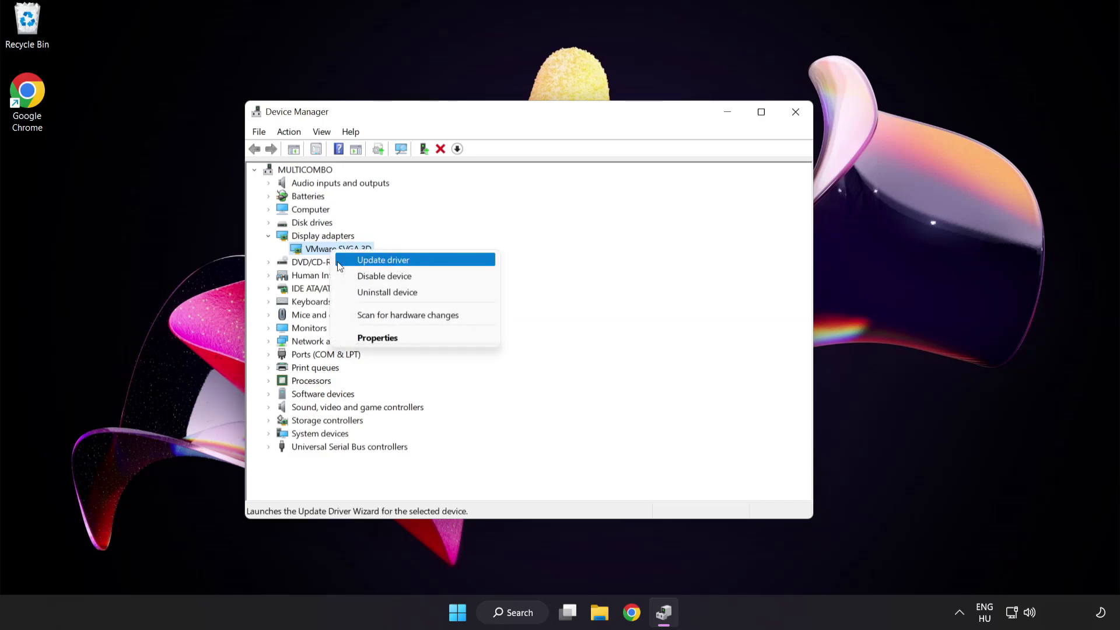
pyautogui.click(435, 263)
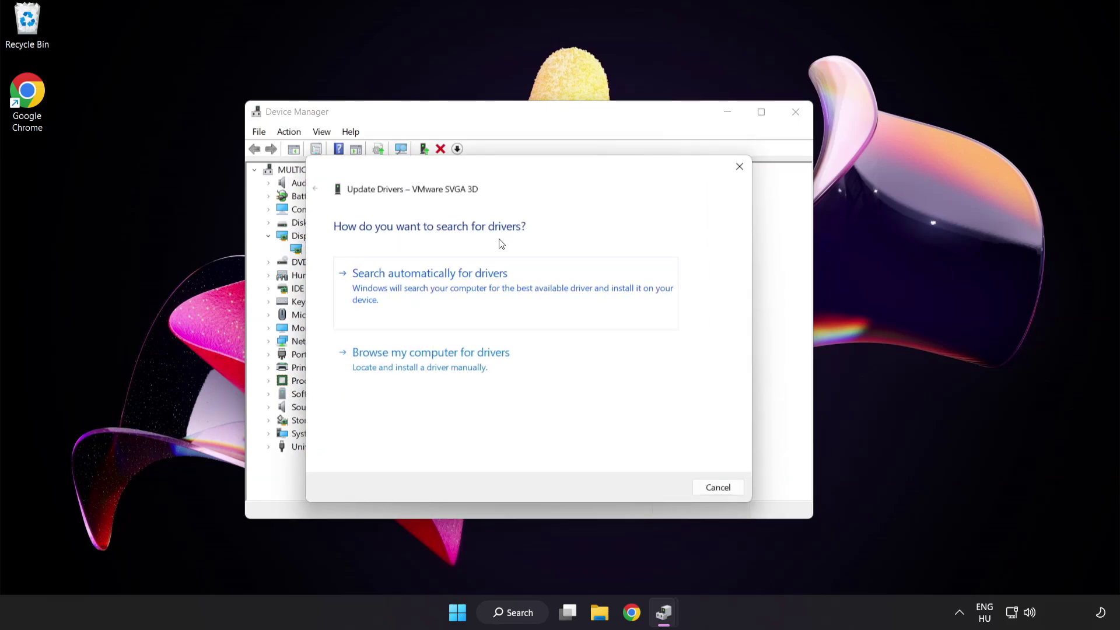
pyautogui.click(489, 290)
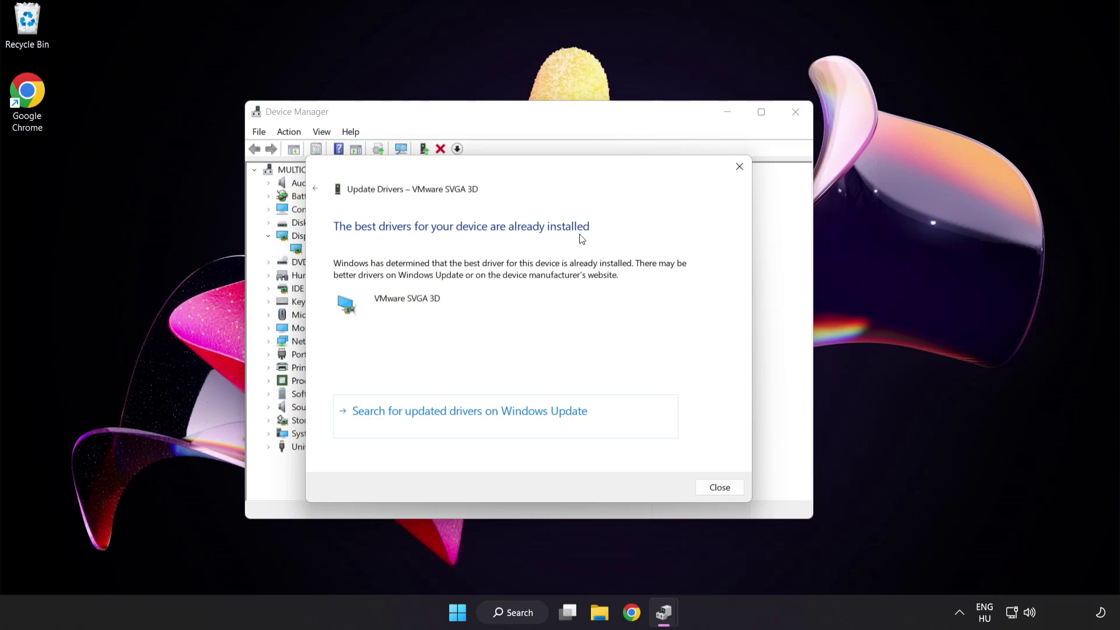
pyautogui.click(718, 490)
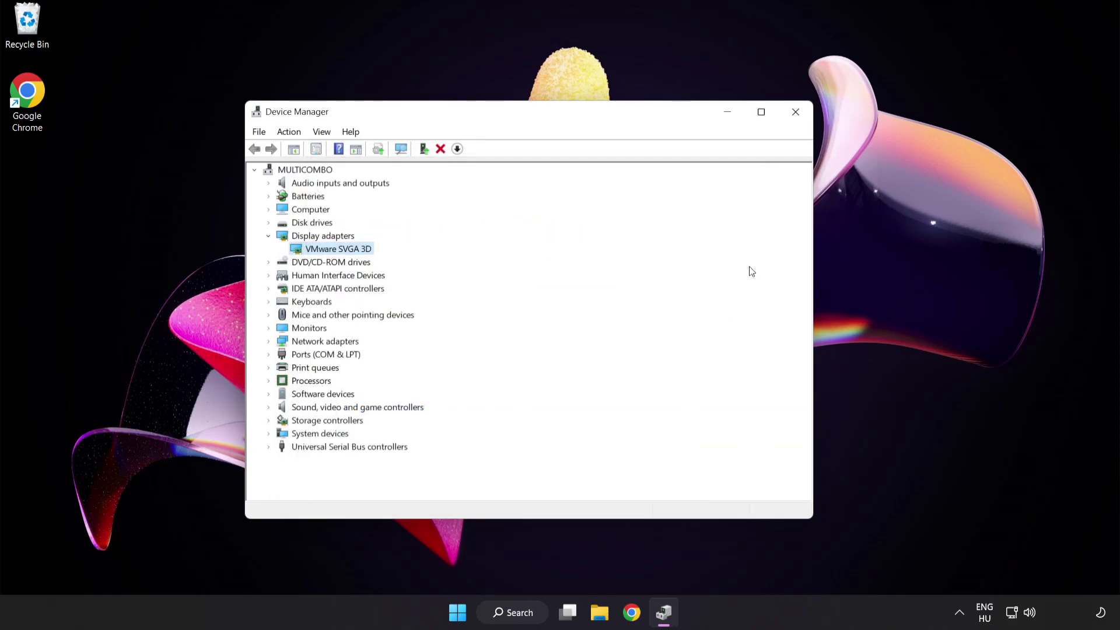
pyautogui.click(795, 113)
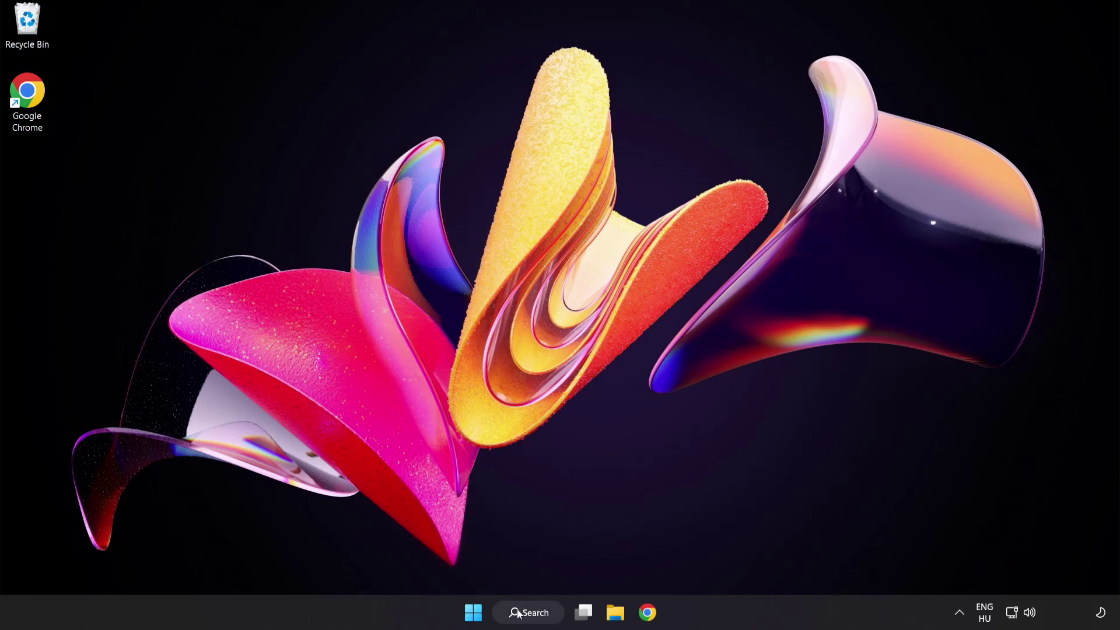
# Open the Windows Update settings by searching for "update", check for updates, and close Settings
pyautogui.click(537, 616)
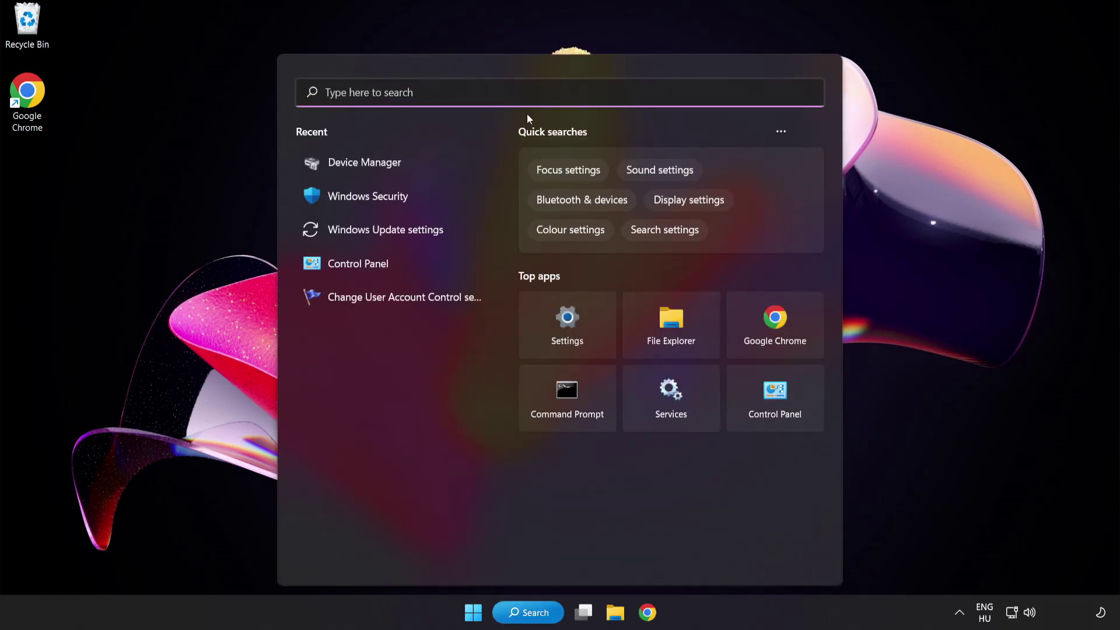
pyautogui.write('update')
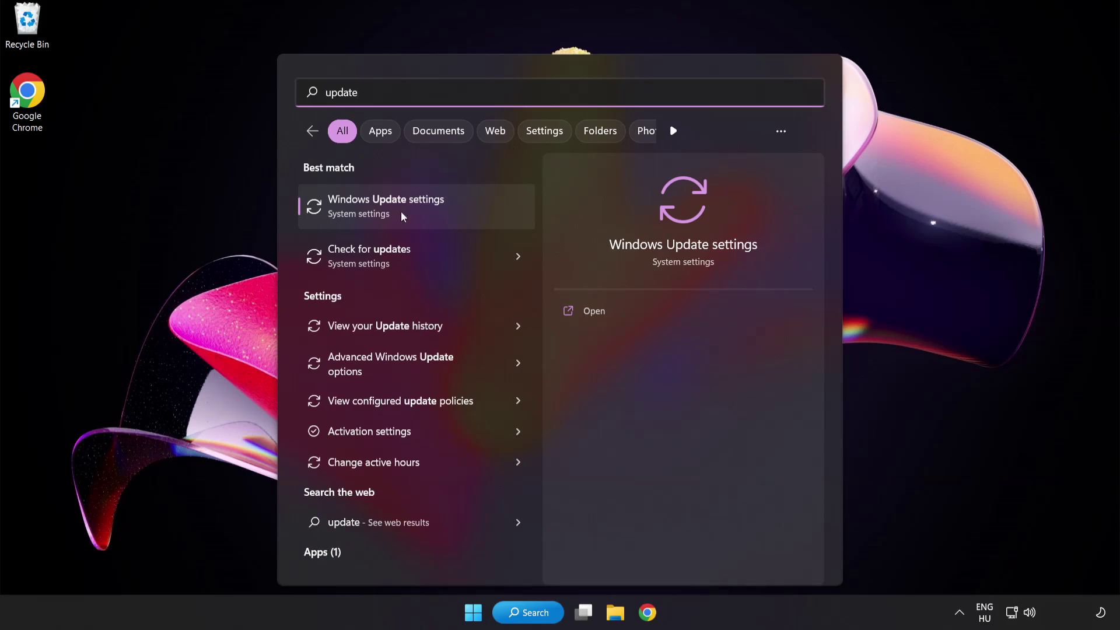
pyautogui.click(428, 213)
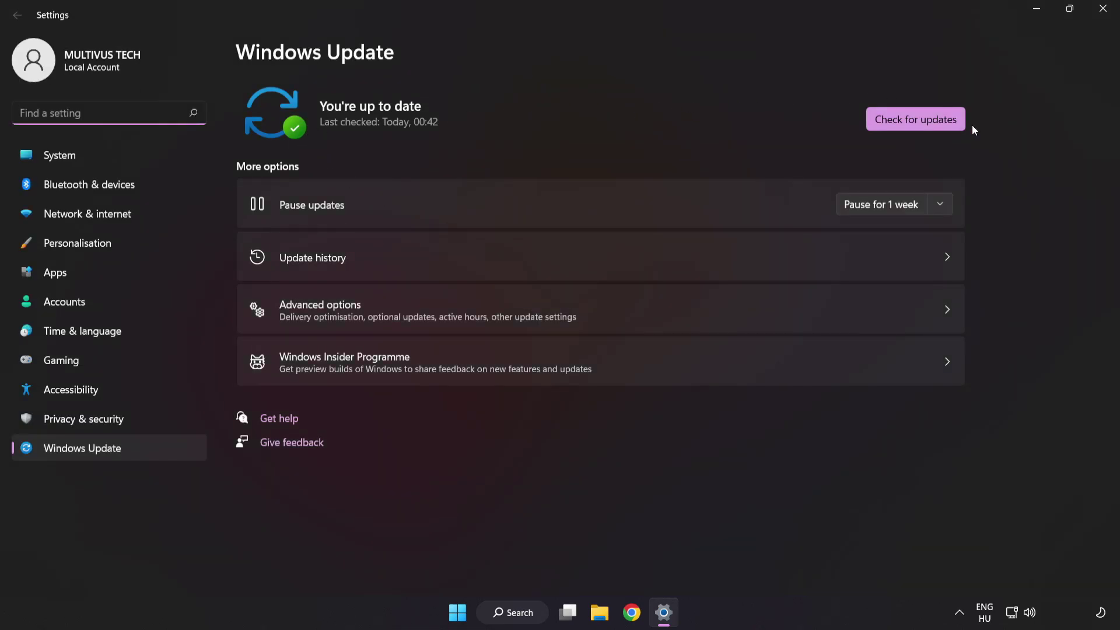
pyautogui.click(913, 126)
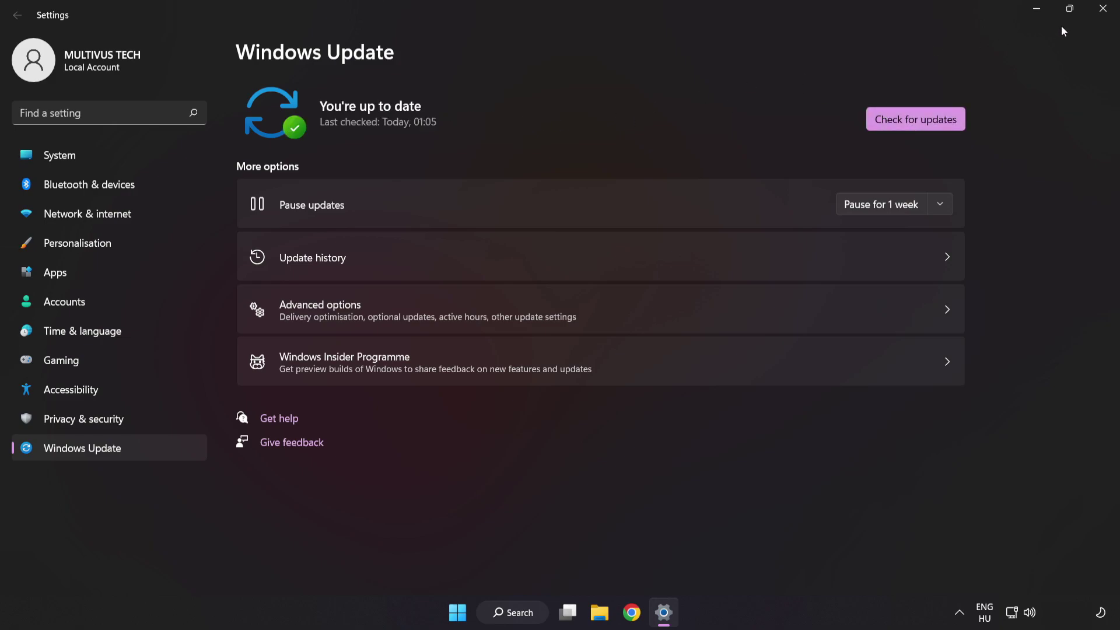
pyautogui.click(1101, 10)
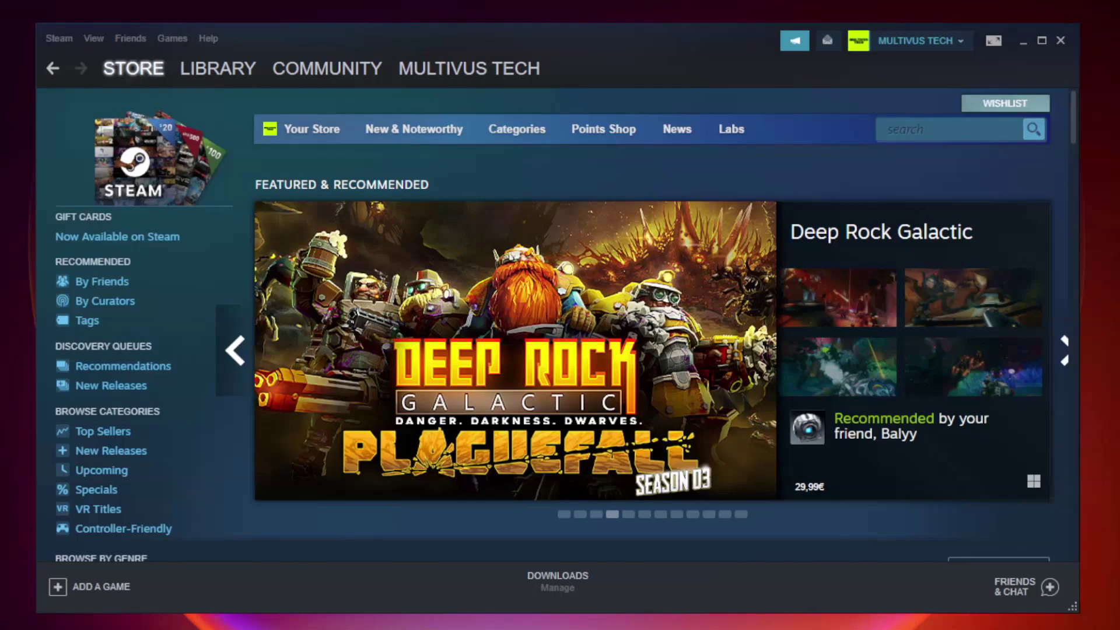
# In the Steam library, verify the integrity of the local files of YOUR NOT WORKING GAME
pyautogui.moveTo(233, 68)
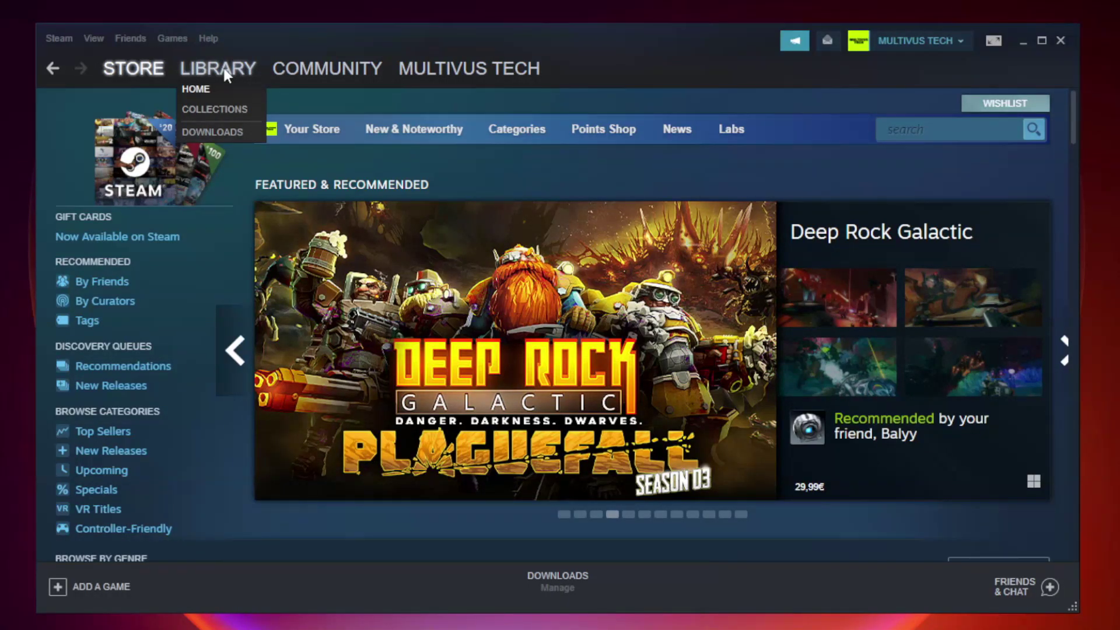
pyautogui.click(226, 74)
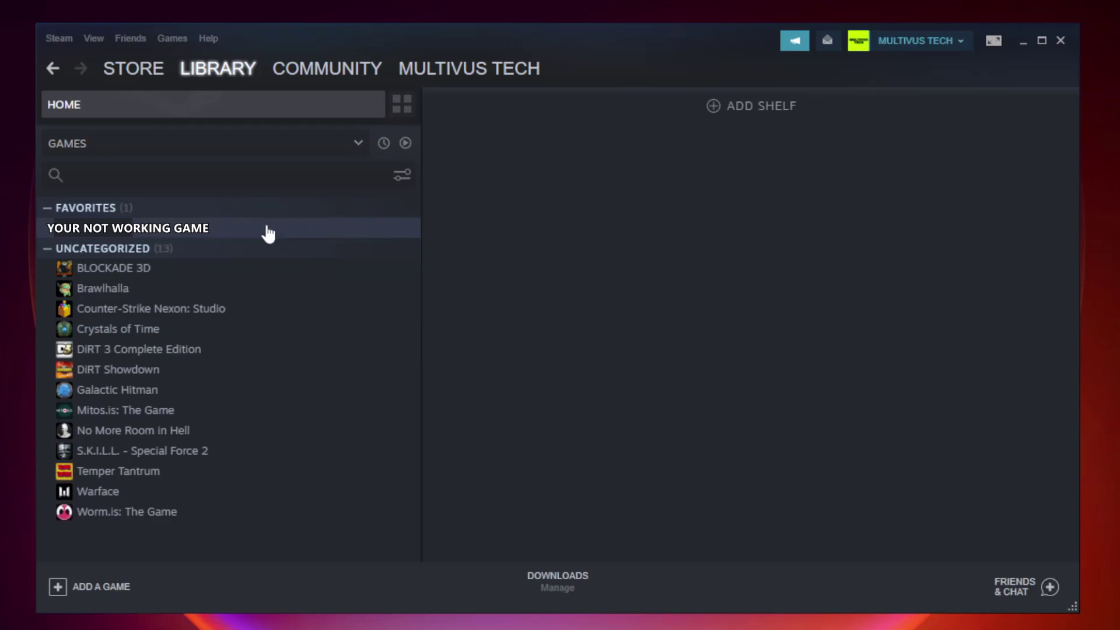
pyautogui.rightClick(242, 232)
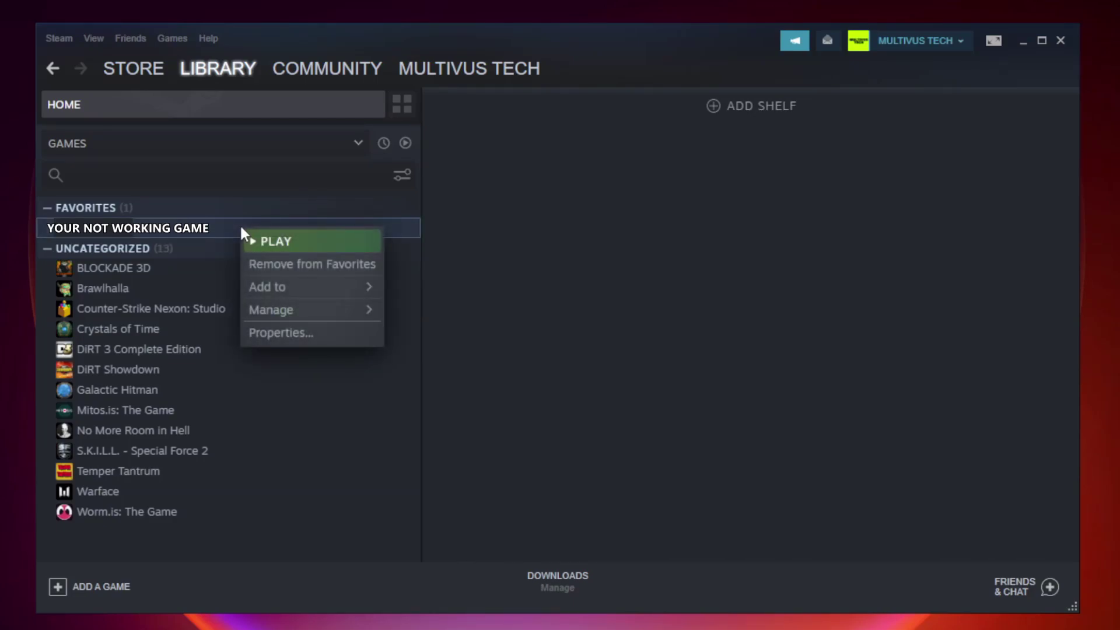
pyautogui.click(308, 330)
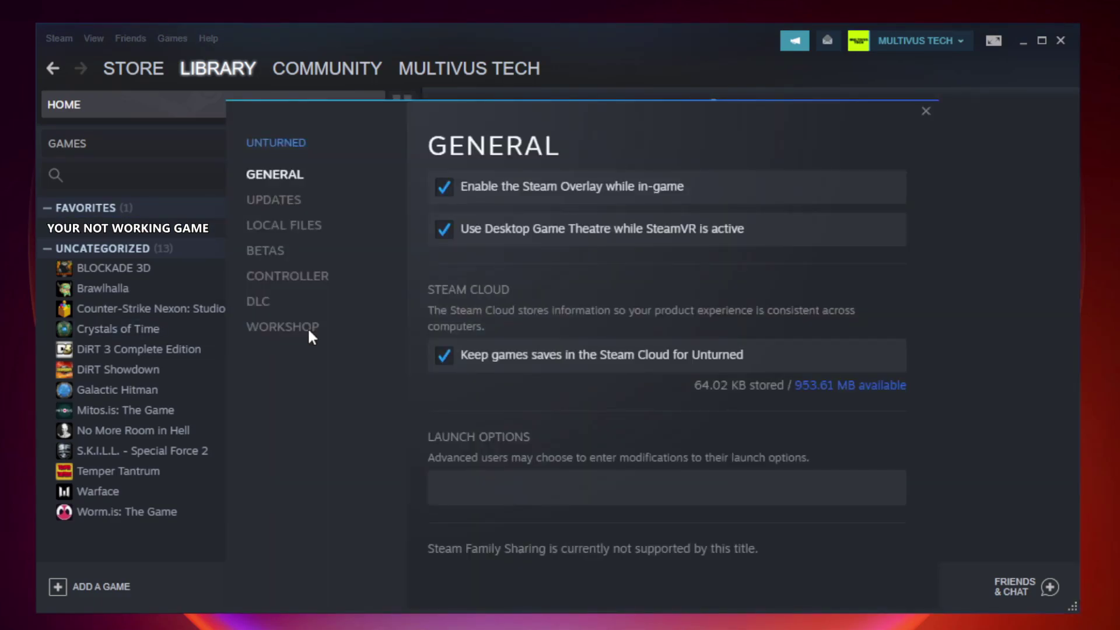
pyautogui.click(297, 231)
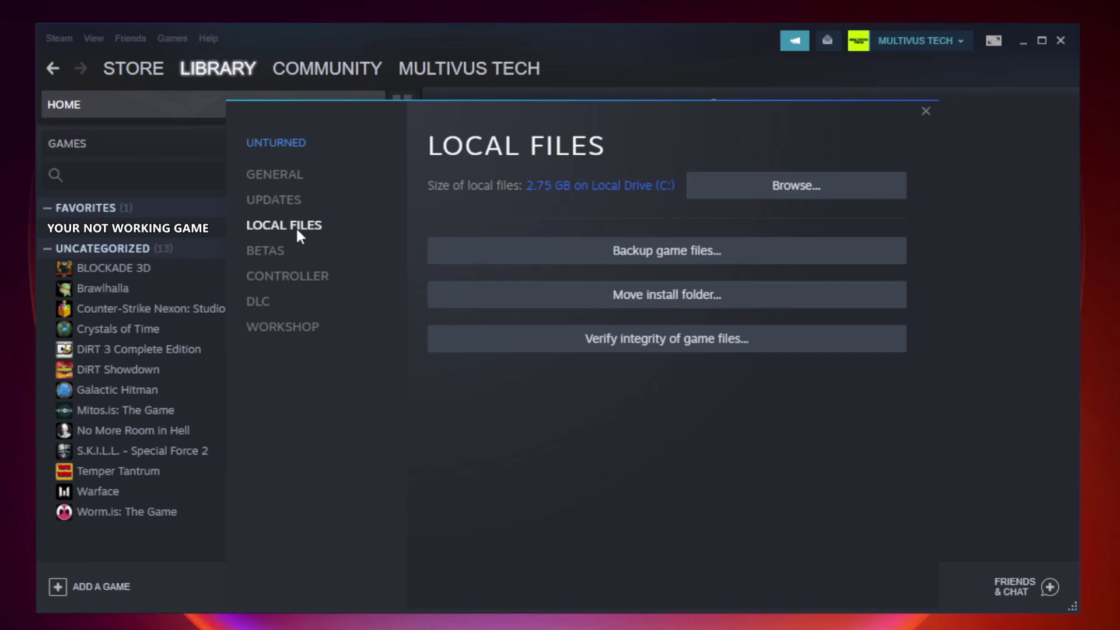
pyautogui.click(677, 345)
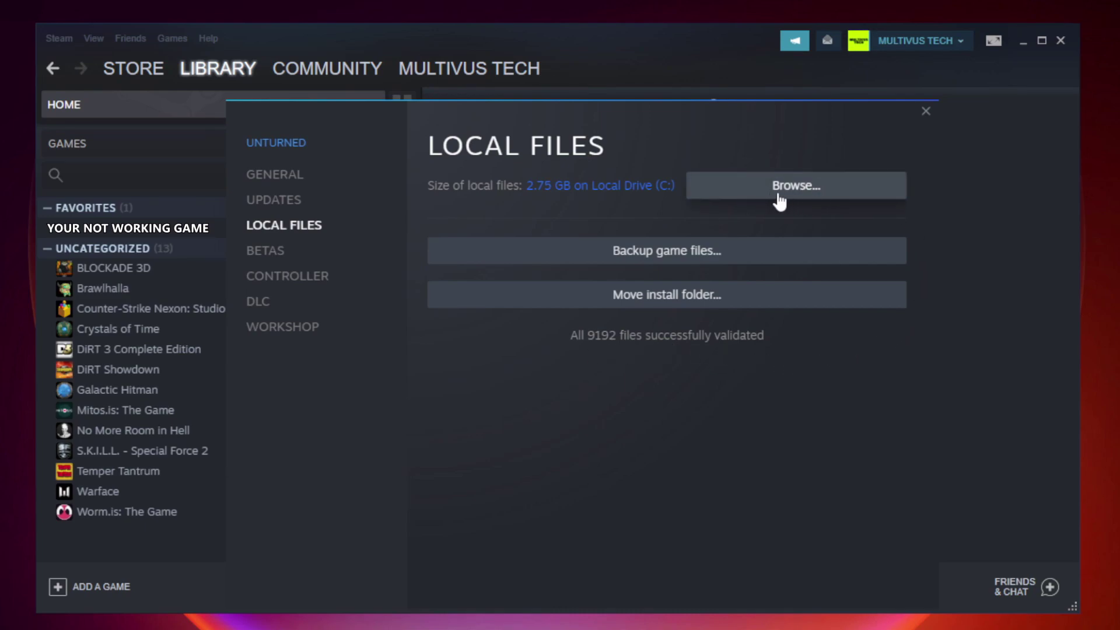
# Browse to the game's install folder and open the properties of the YOUR NOT WORKING GAME shortcut
pyautogui.click(800, 201)
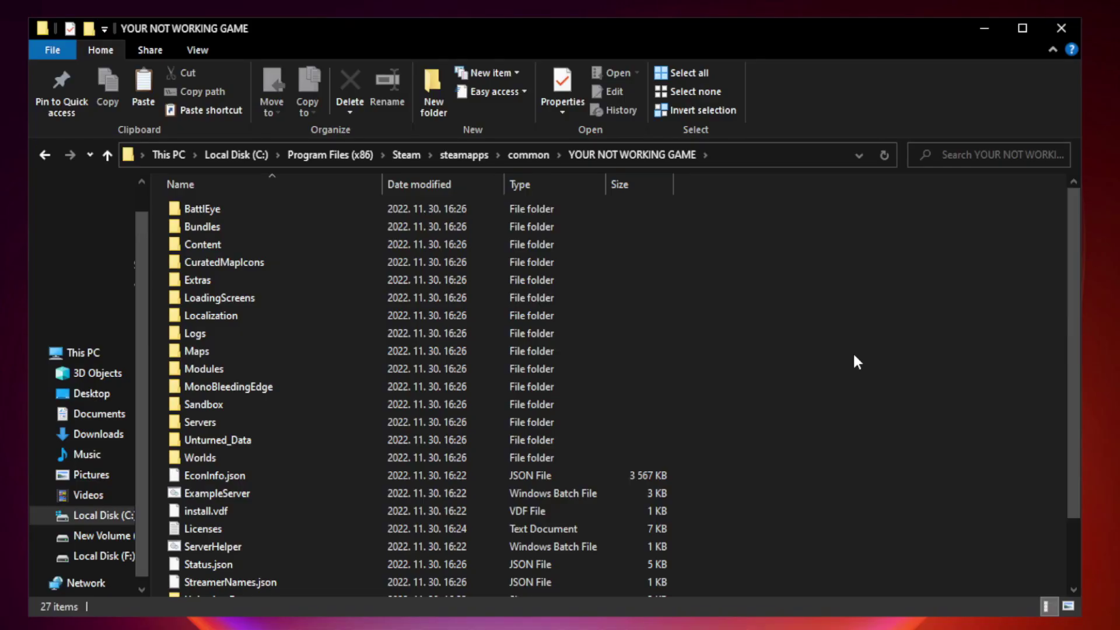
pyautogui.moveTo(1075, 305); pyautogui.dragTo(1076, 402)
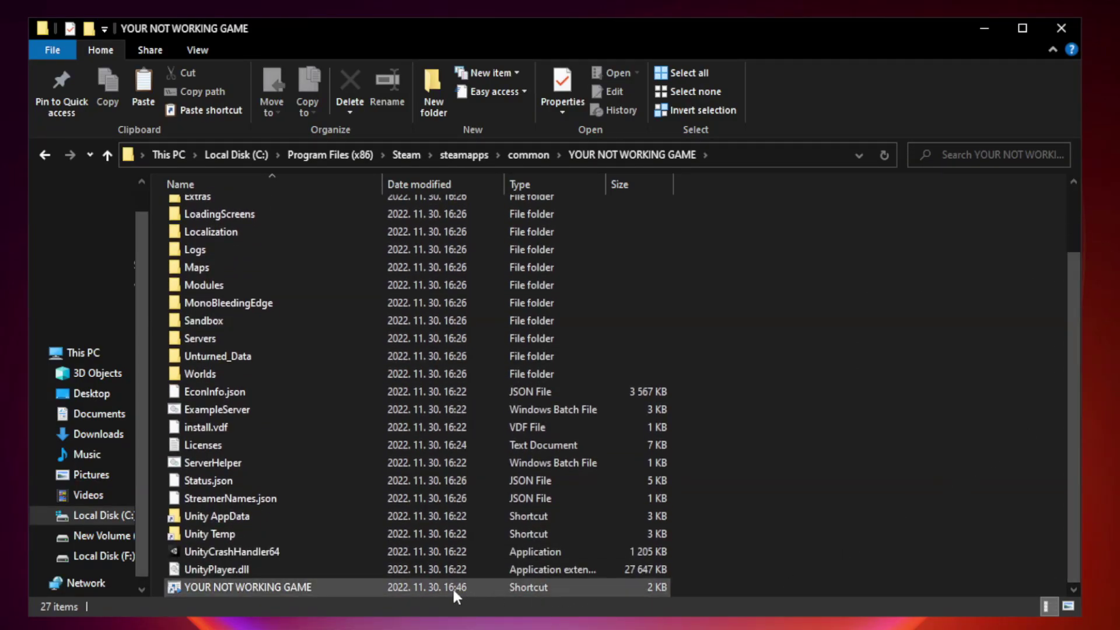
pyautogui.click(423, 587)
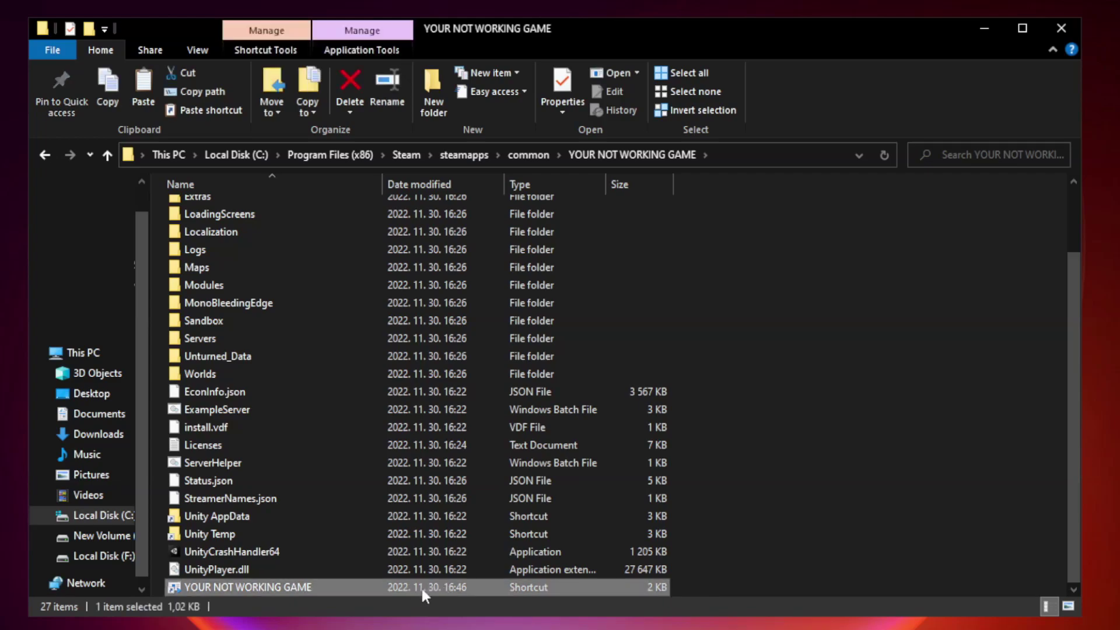
pyautogui.rightClick(380, 591)
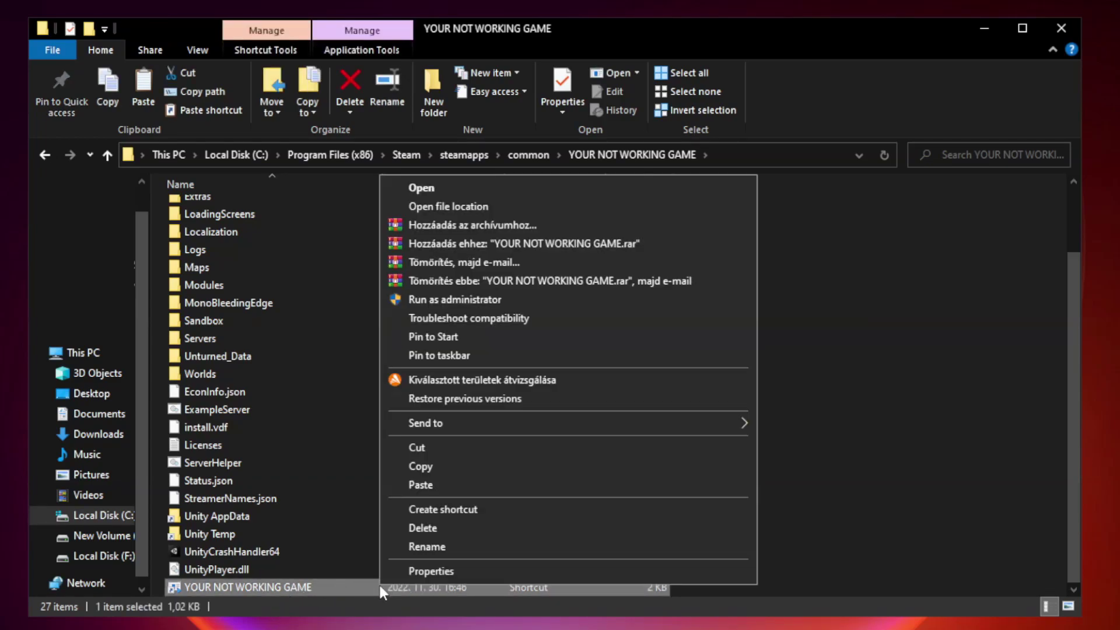
pyautogui.click(564, 570)
pyautogui.moveTo(555, 309); pyautogui.dragTo(556, 127)
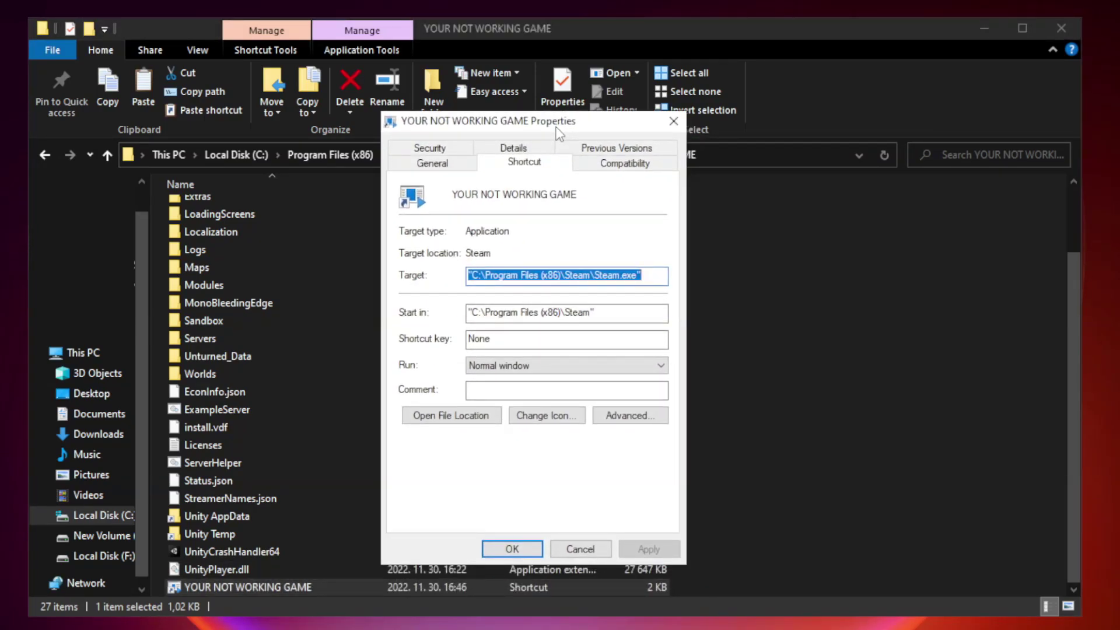
# Set the shortcut to Windows 8 compatibility mode with fullscreen optimizations disabled and administrator rights, apply it, and close the folder
pyautogui.click(621, 165)
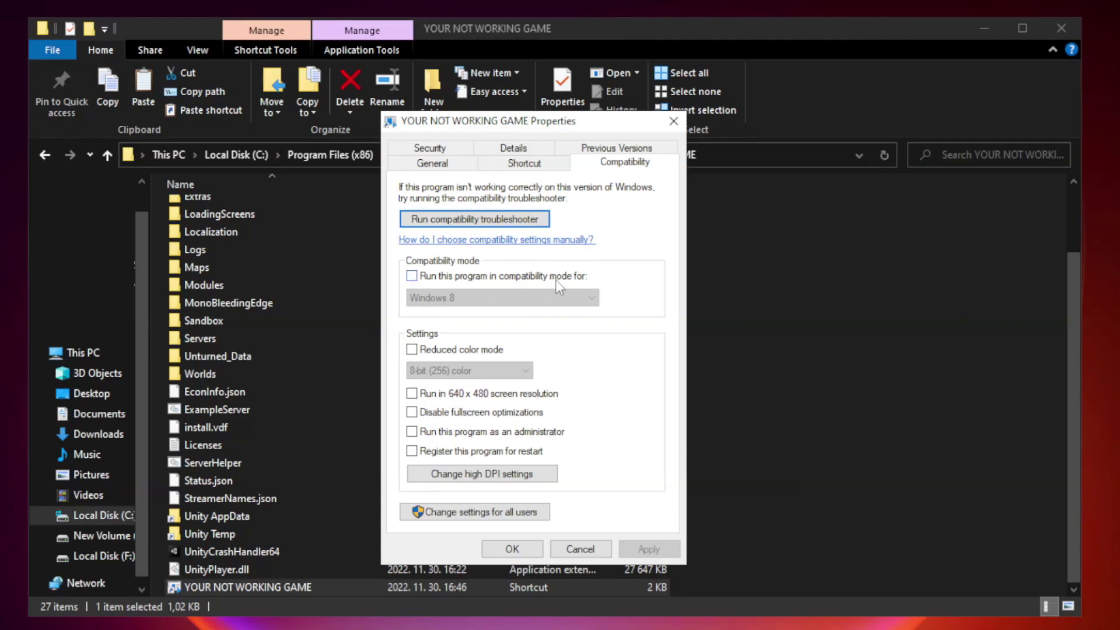
pyautogui.click(446, 277)
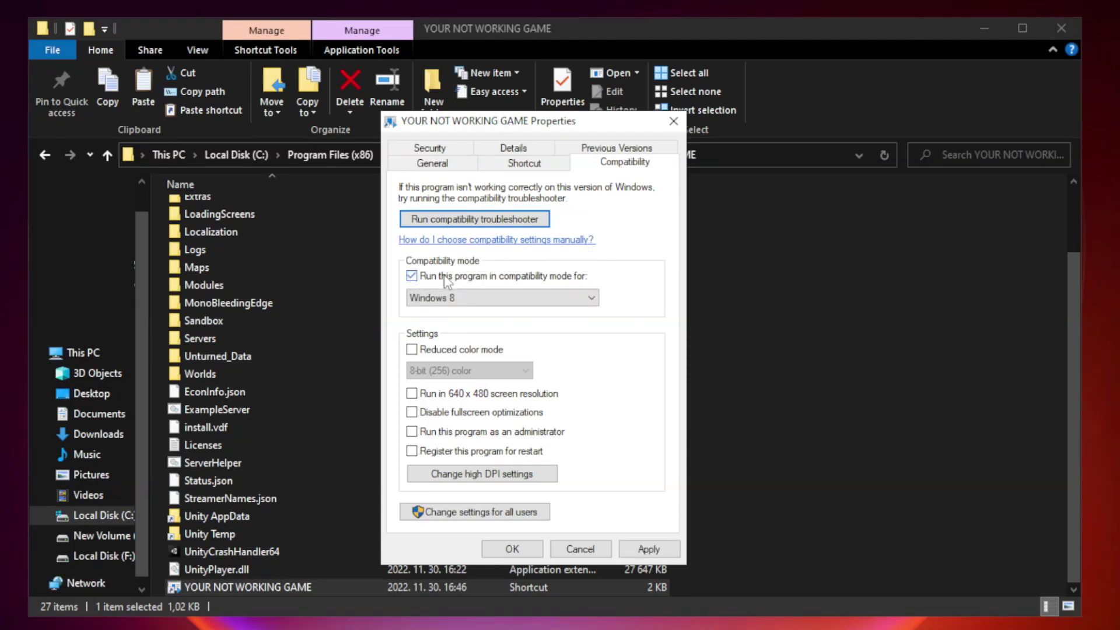
pyautogui.click(496, 298)
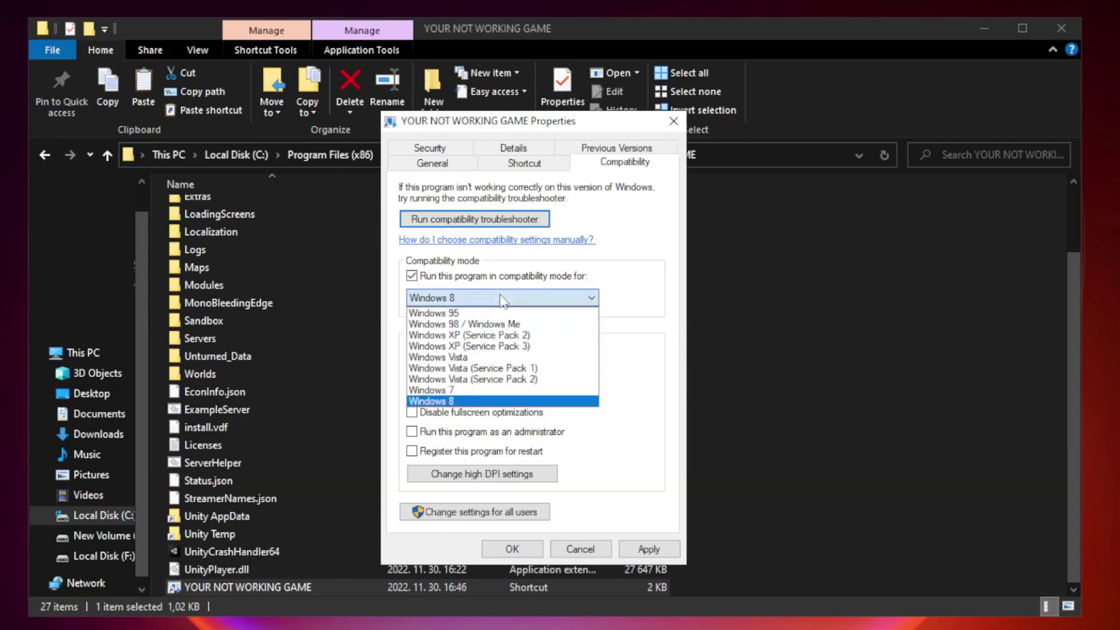
pyautogui.click(474, 401)
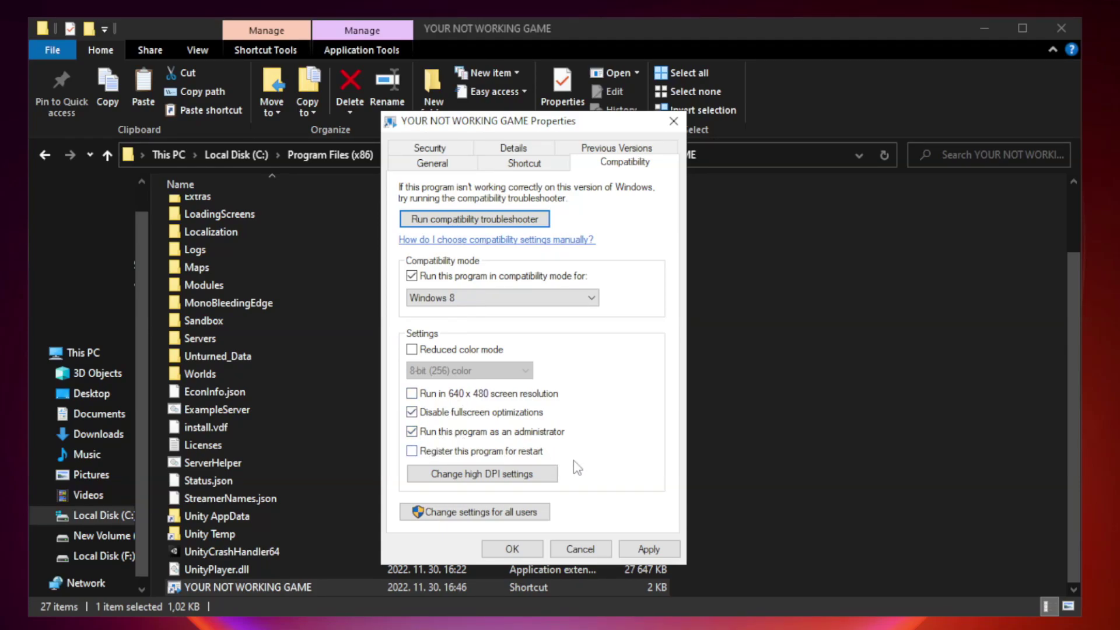
pyautogui.click(646, 553)
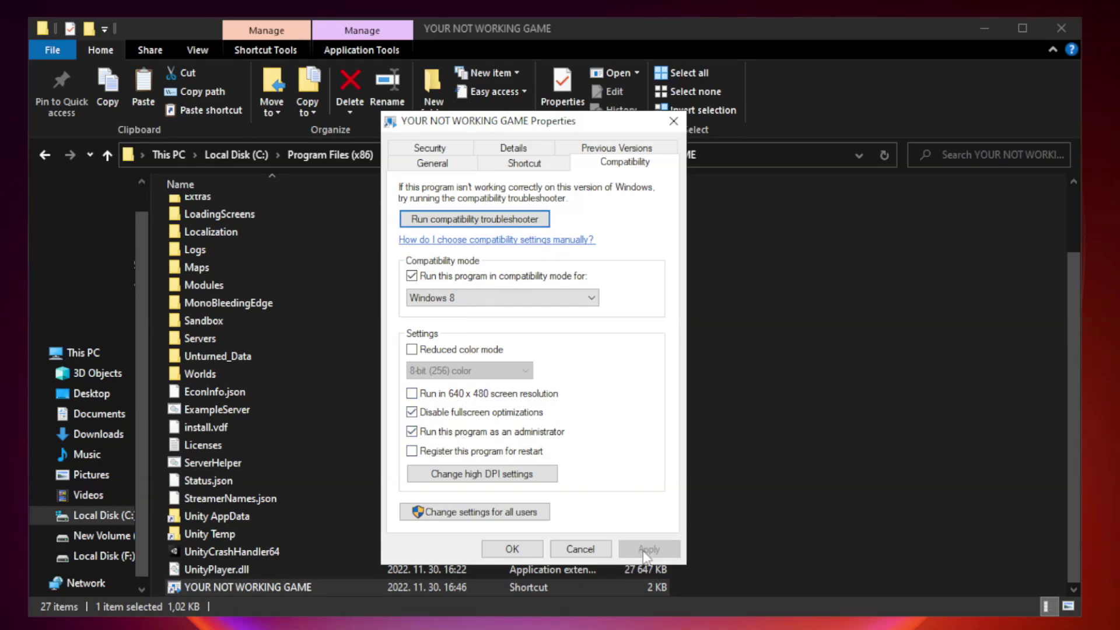
pyautogui.click(511, 549)
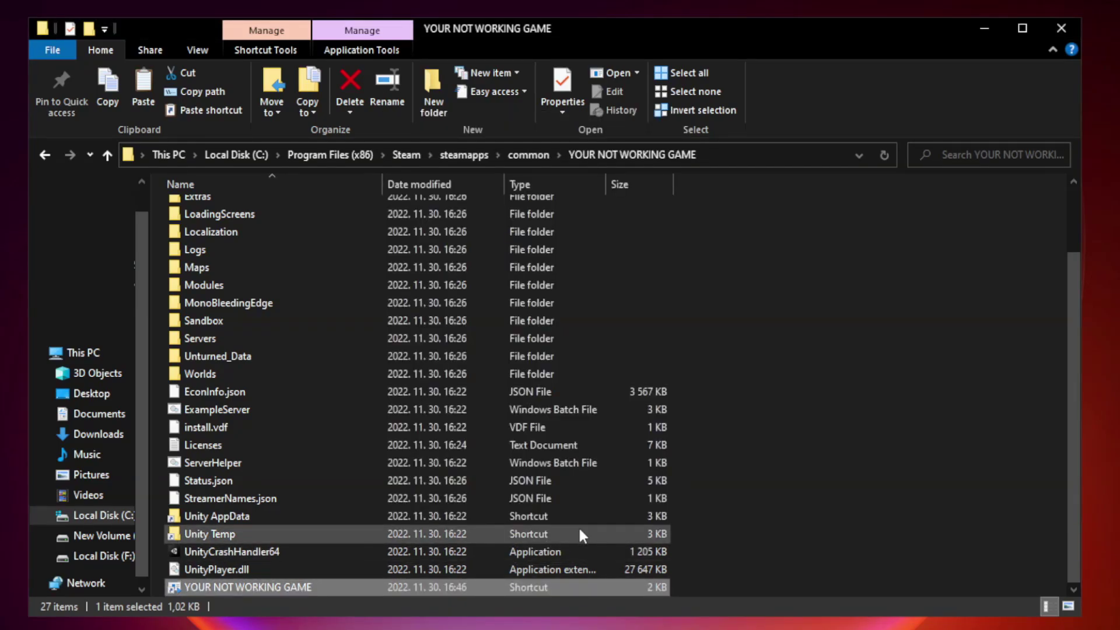
pyautogui.click(1060, 30)
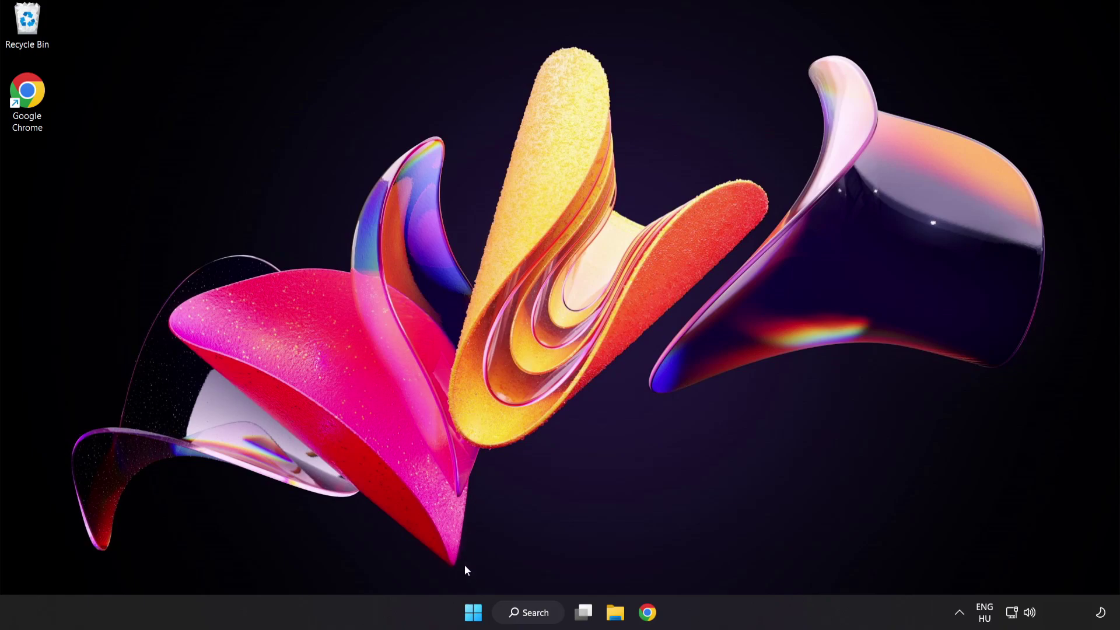
# In Task Manager, disable Cortana, Phone Link, Terminal and Windows Security notification icon as startup apps, and close the window
pyautogui.rightClick(477, 615)
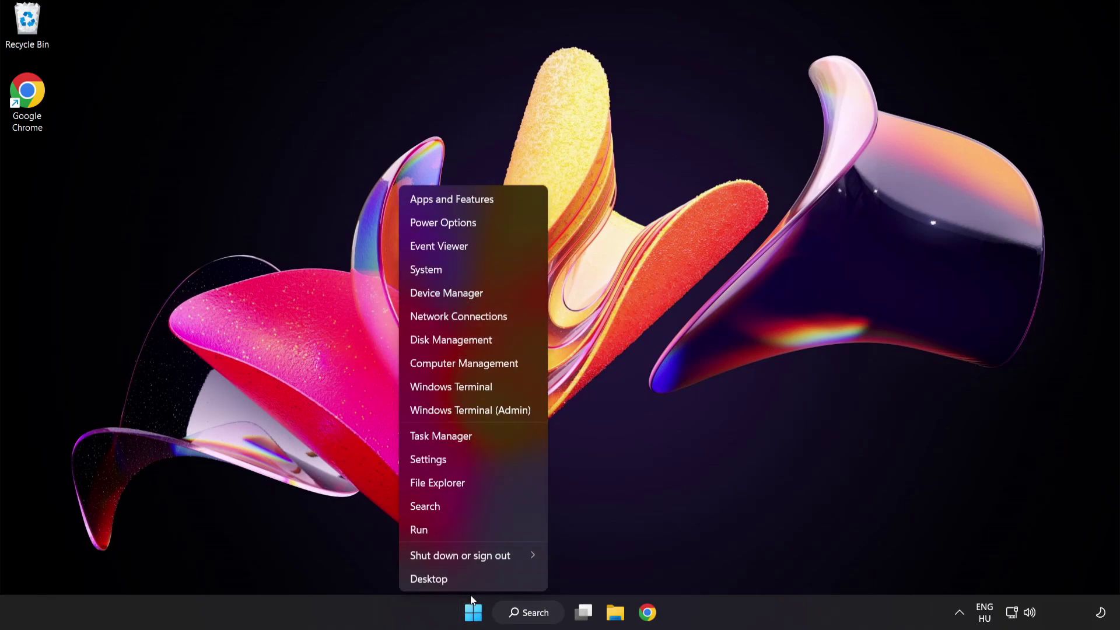
pyautogui.click(484, 438)
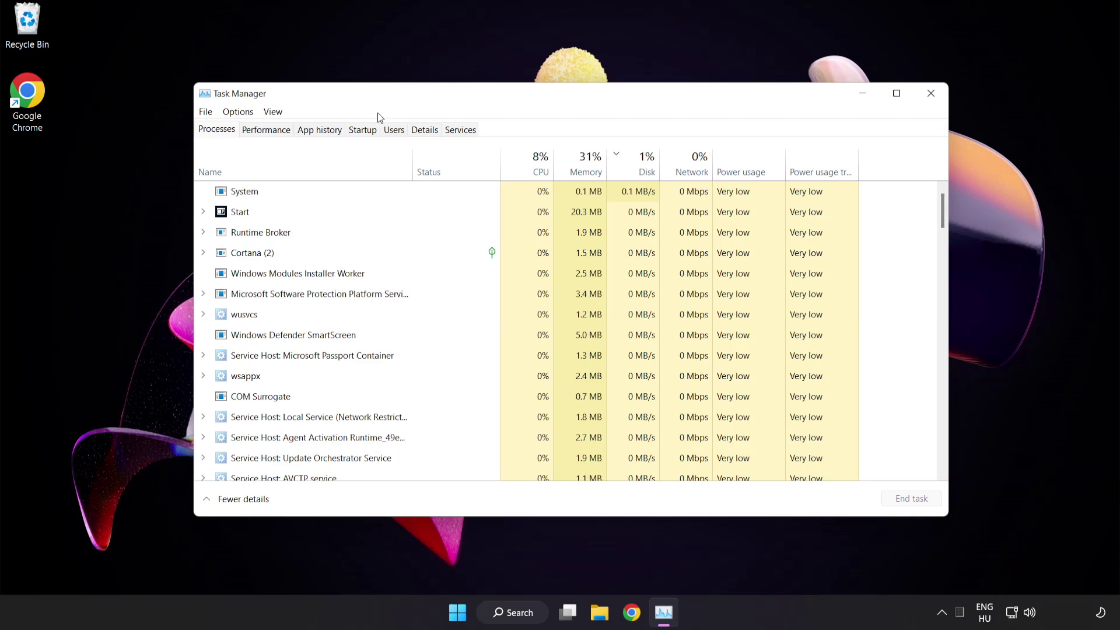
pyautogui.click(371, 135)
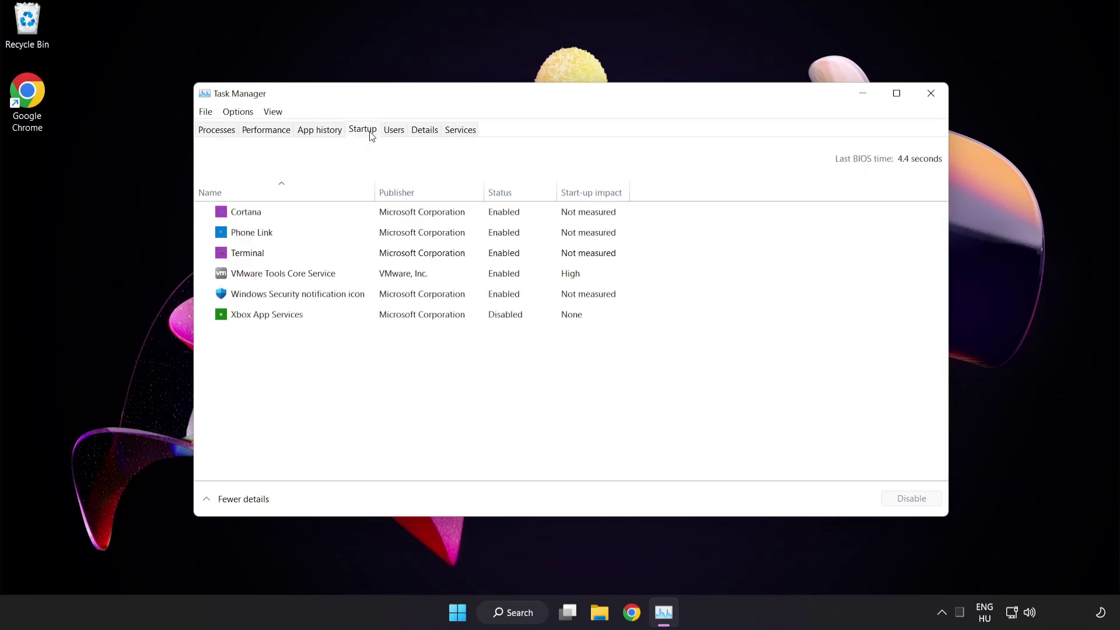
pyautogui.click(372, 217)
pyautogui.click(912, 502)
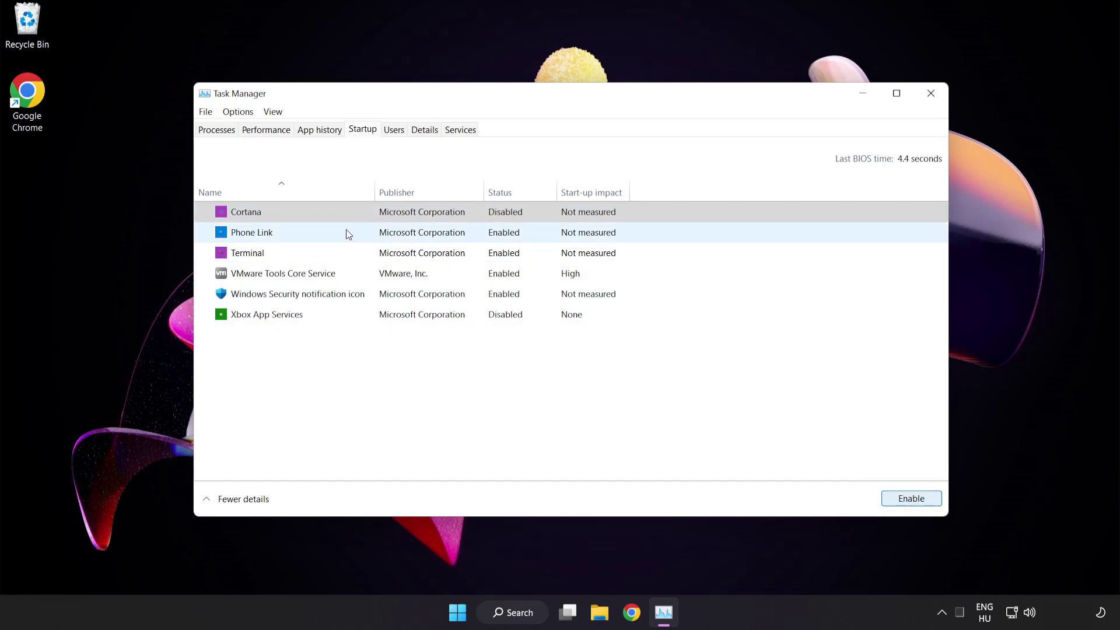
pyautogui.click(345, 232)
pyautogui.click(907, 502)
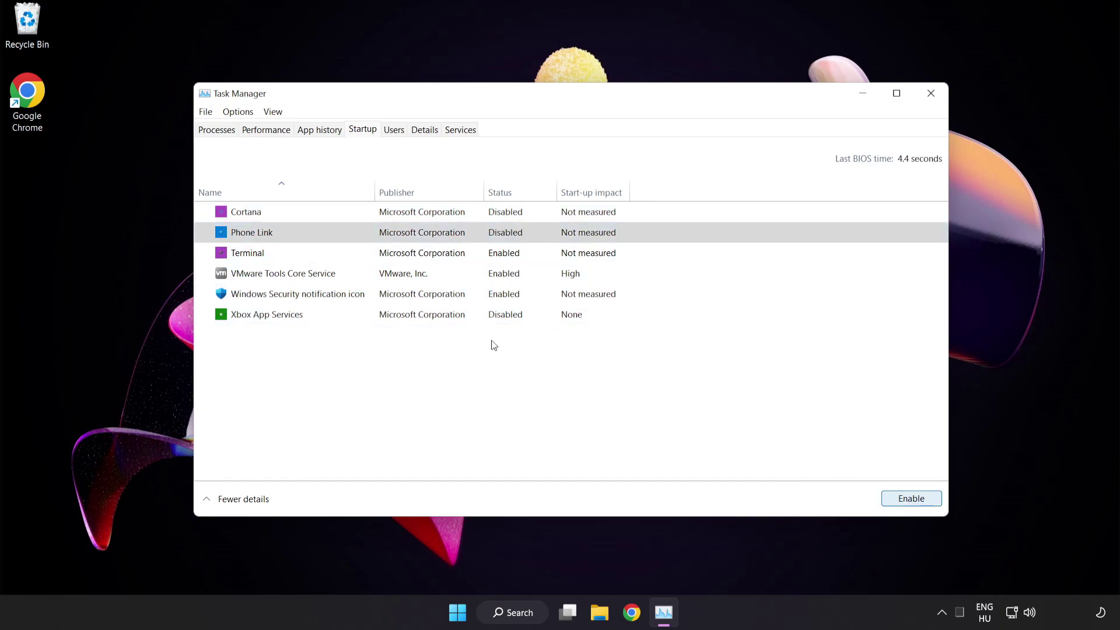
pyautogui.click(355, 253)
pyautogui.click(911, 499)
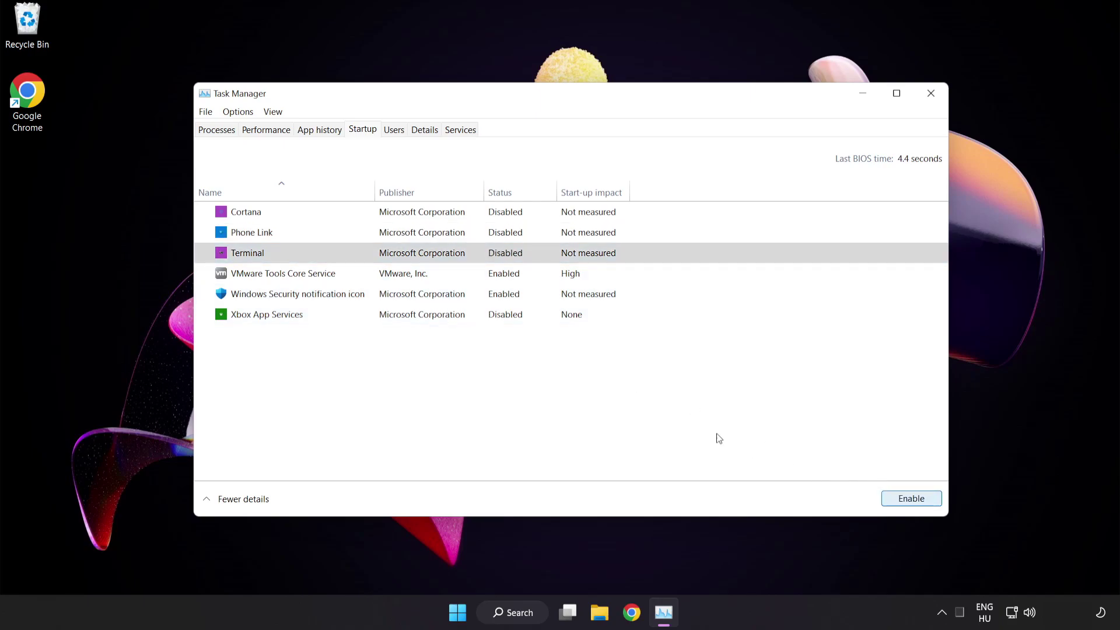
pyautogui.click(380, 295)
pyautogui.click(907, 499)
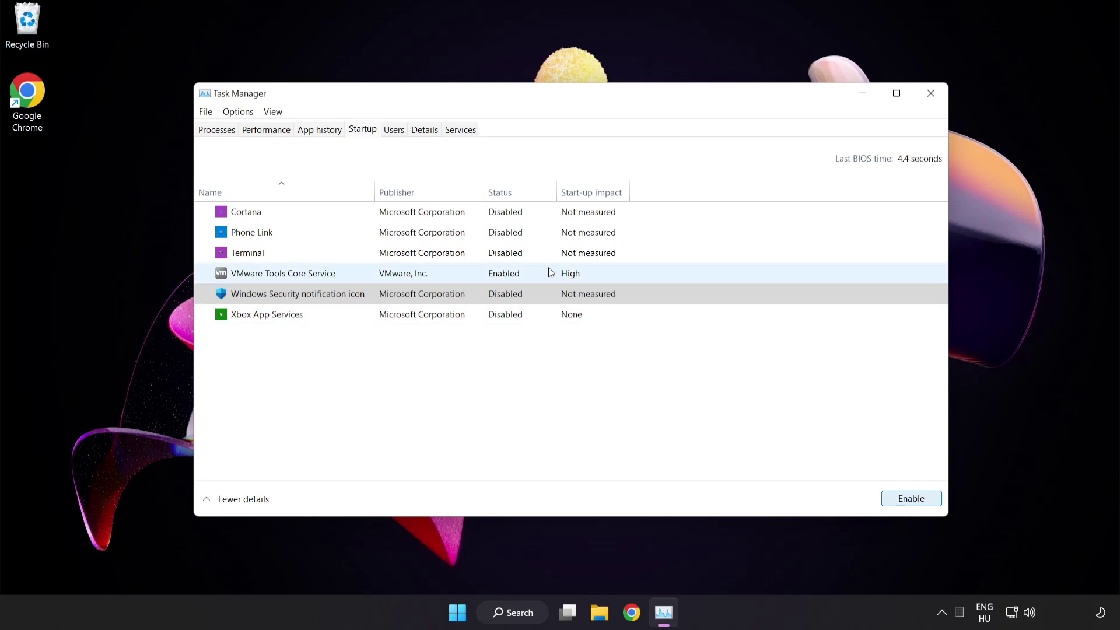
pyautogui.click(931, 96)
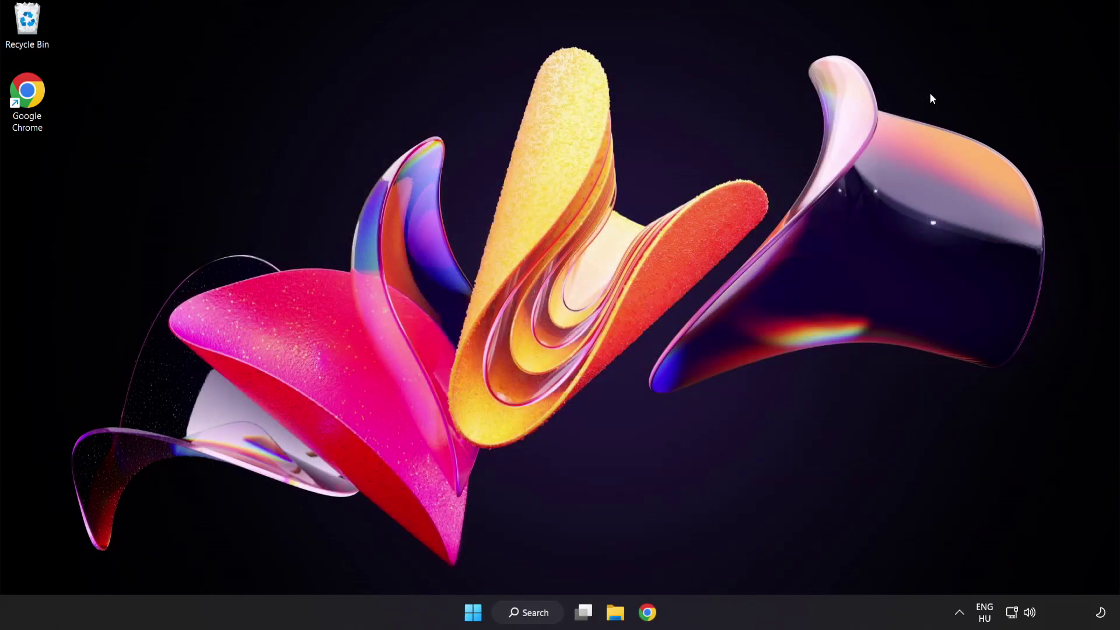
# In Google Chrome, download the DirectX End-User Runtime Web Installer from the Microsoft Download Center page
pyautogui.click(647, 612)
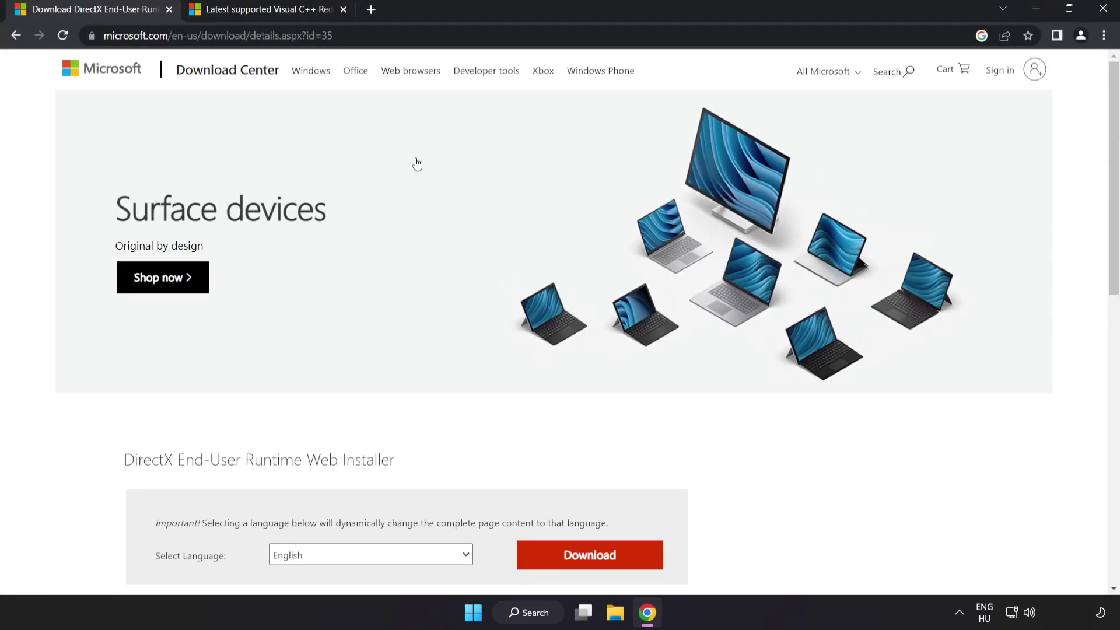
pyautogui.click(451, 31)
pyautogui.click(452, 30)
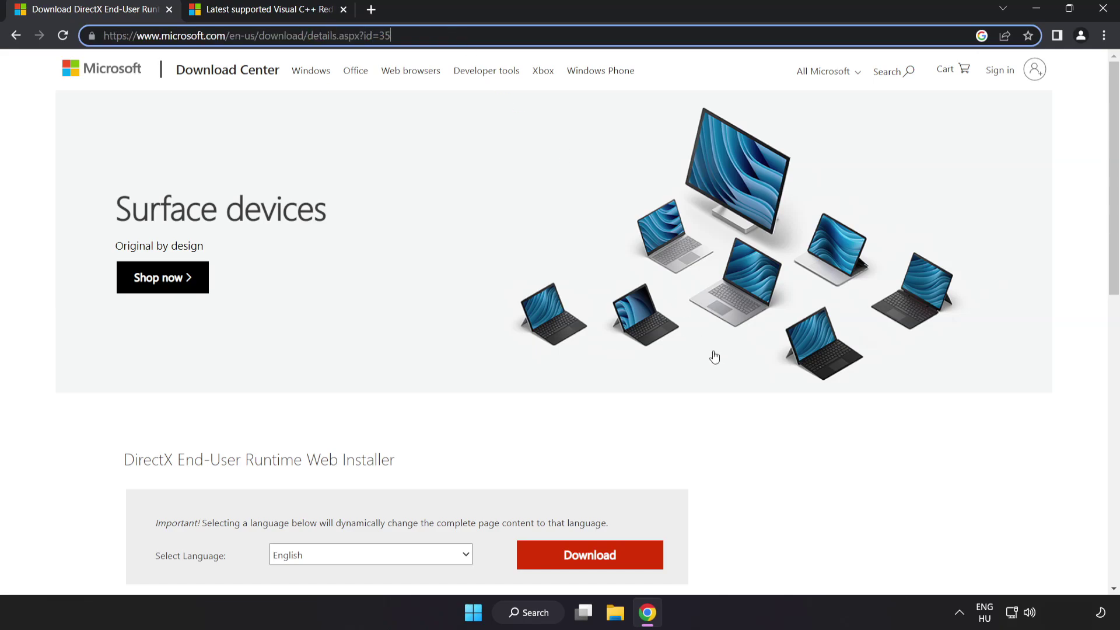
pyautogui.click(637, 375)
pyautogui.scroll(-3, 637, 375)
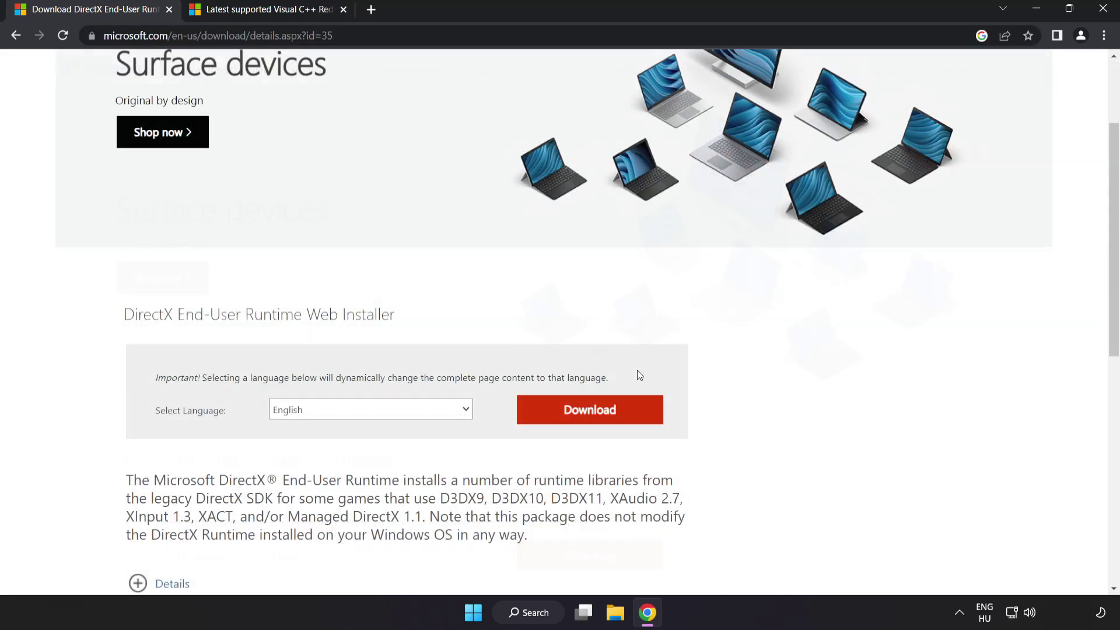
pyautogui.click(605, 422)
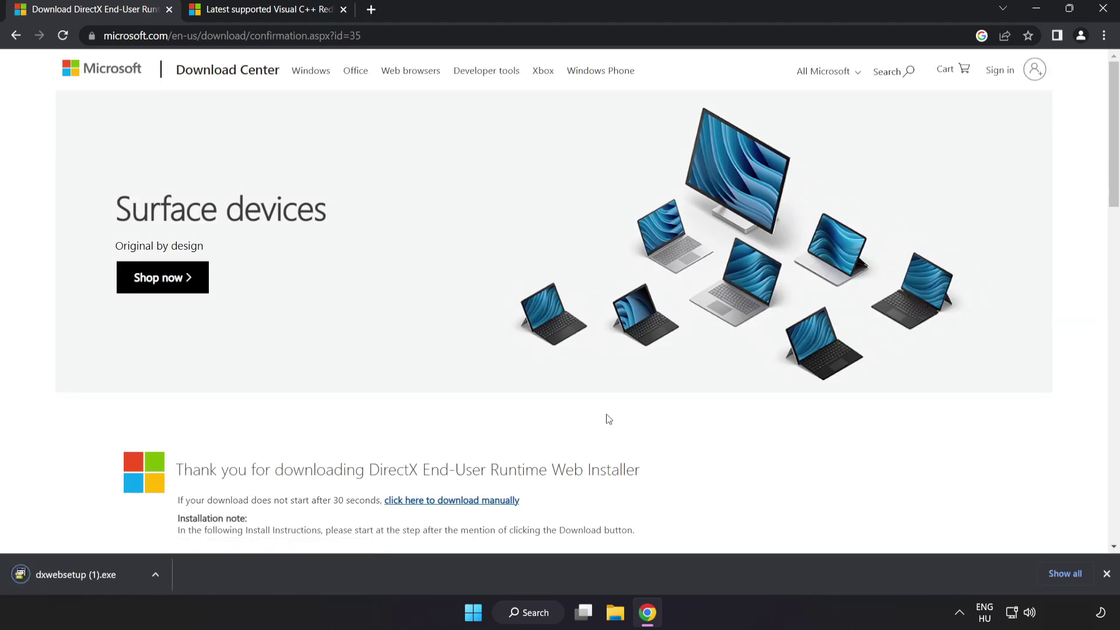
# Run the downloaded DirectX setup, accepting the agreement and declining the Bing Bar, and close the DirectX download page
pyautogui.click(93, 575)
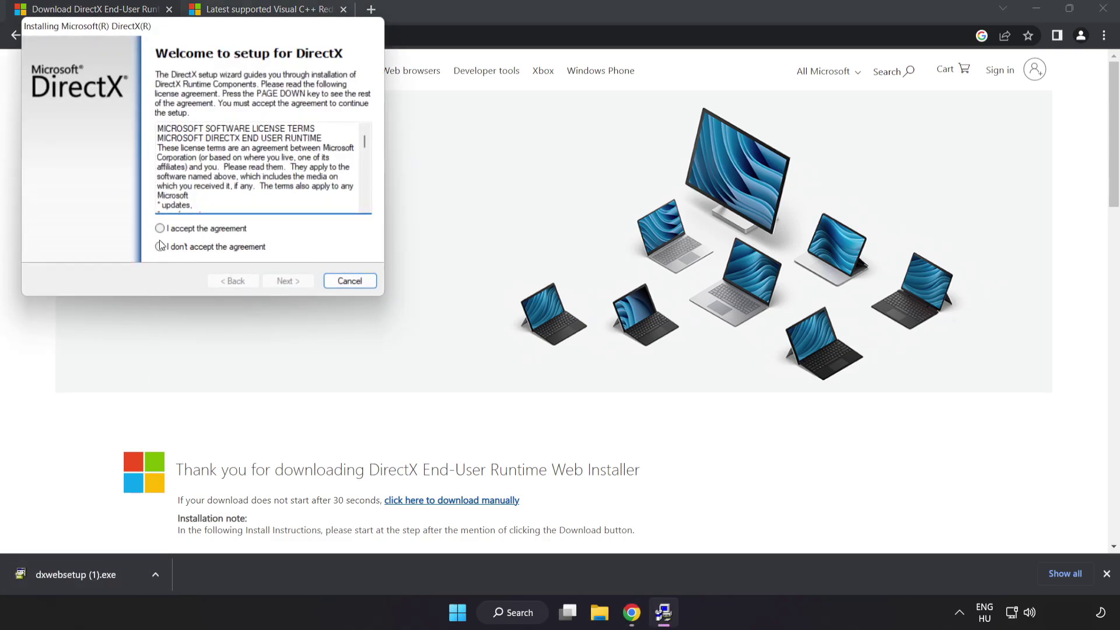
pyautogui.moveTo(168, 27); pyautogui.dragTo(510, 144)
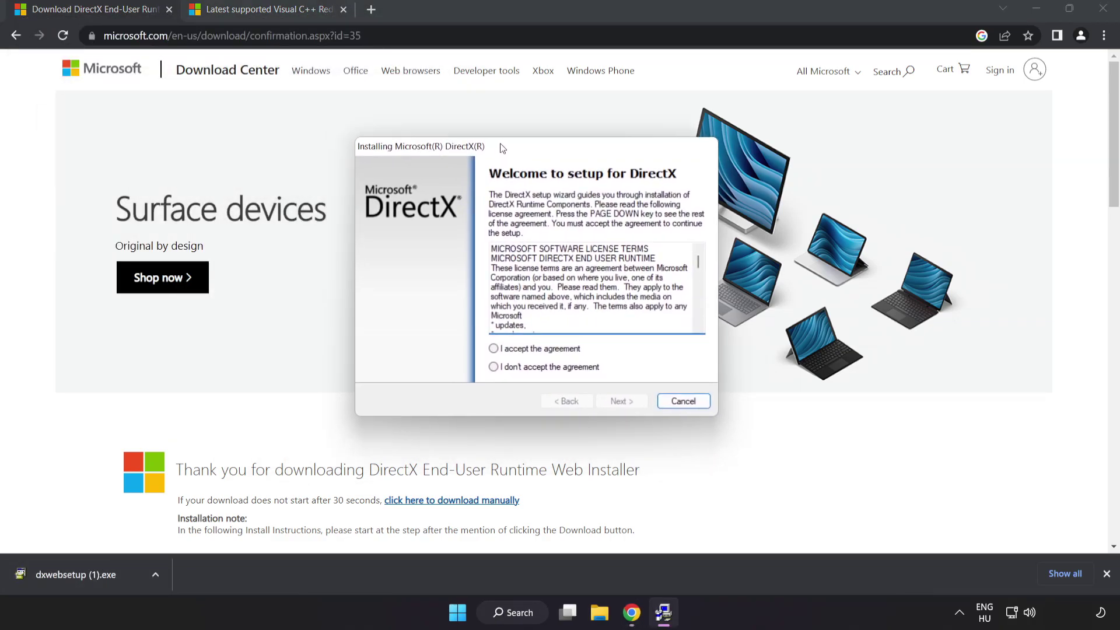
pyautogui.moveTo(707, 267); pyautogui.dragTo(715, 328)
pyautogui.click(524, 352)
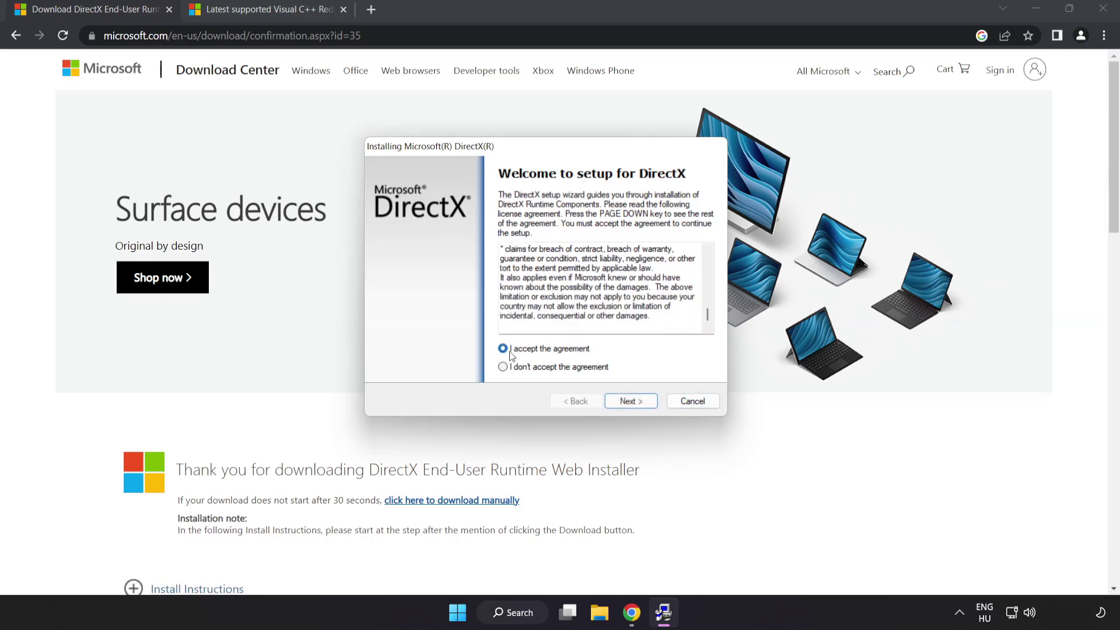
pyautogui.click(631, 403)
pyautogui.click(494, 299)
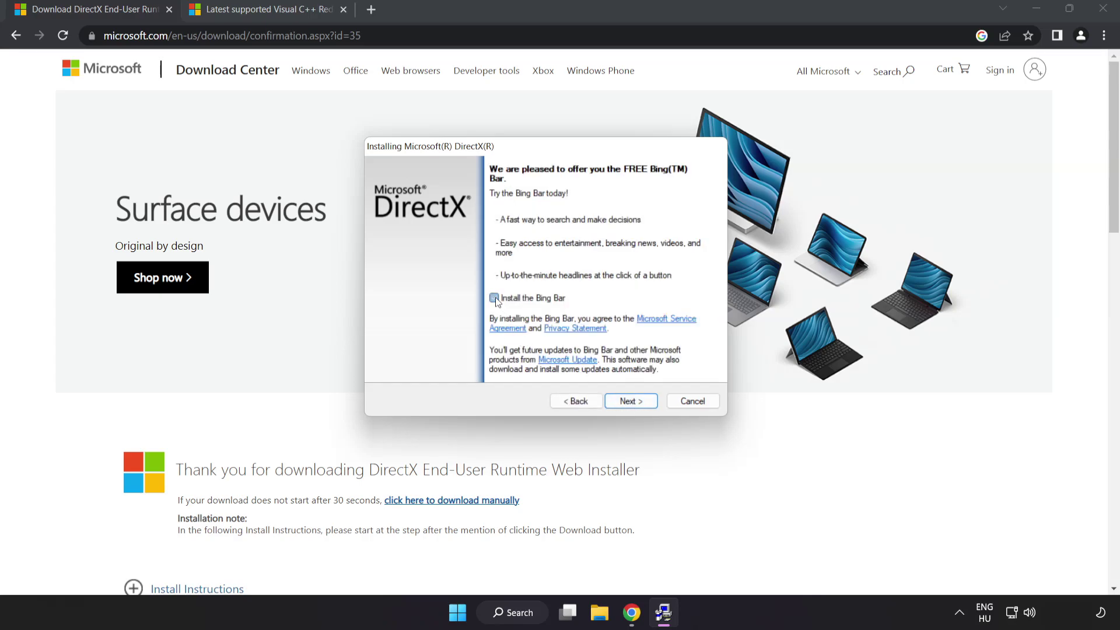
pyautogui.click(634, 401)
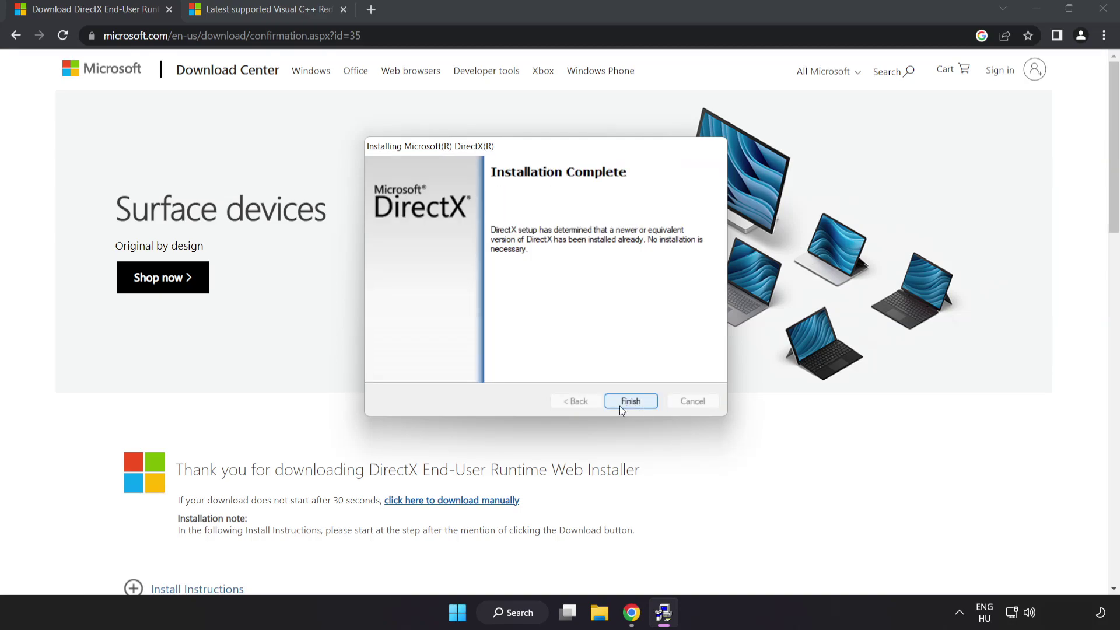
pyautogui.click(631, 402)
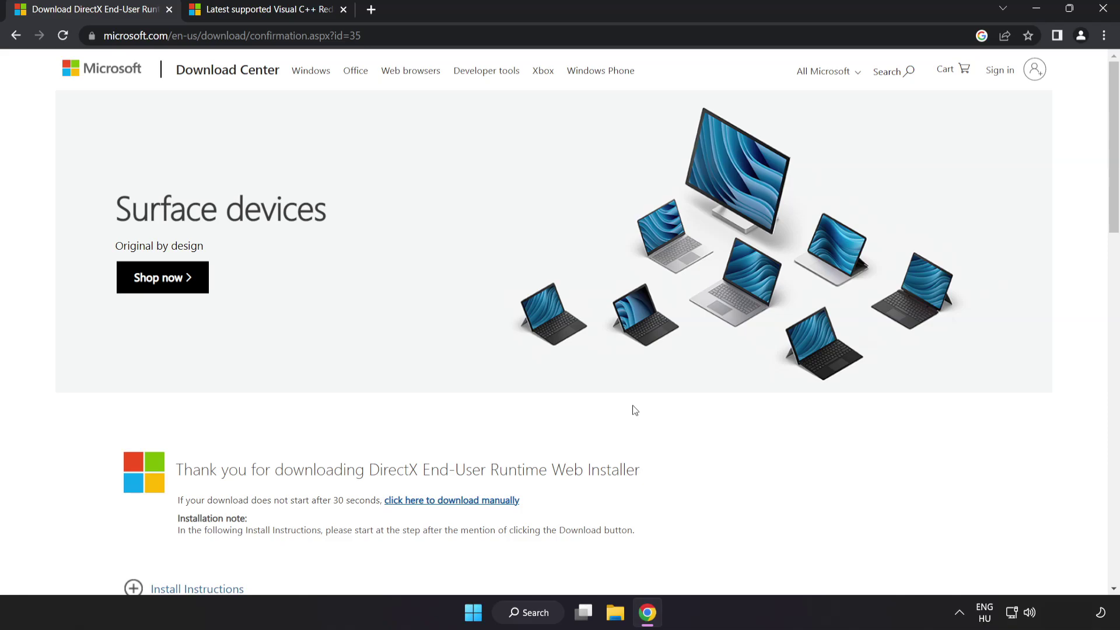
pyautogui.click(169, 10)
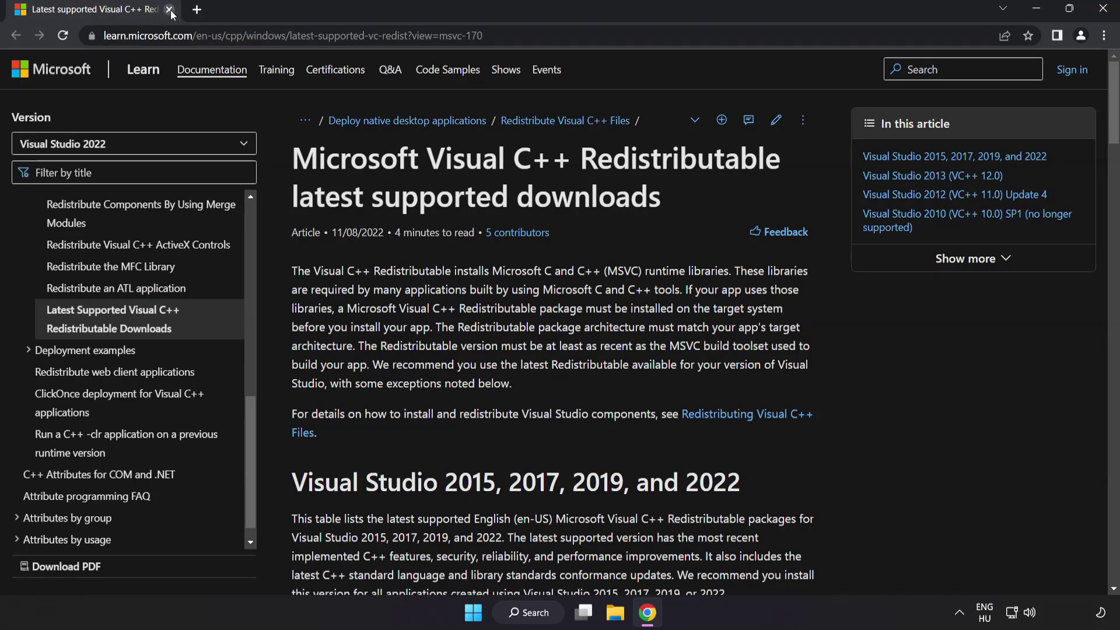
# Download the ARM64, X86 and X64 Visual C++ Redistributable packages for Visual Studio 2015, 2017, 2019, and 2022
pyautogui.click(661, 36)
pyautogui.click(661, 39)
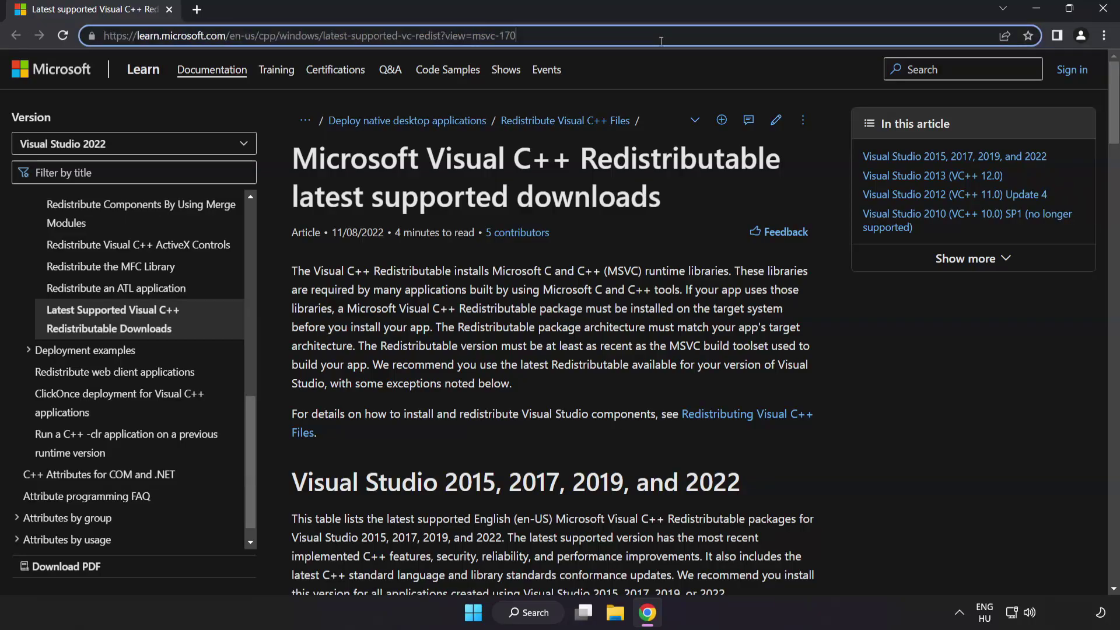
pyautogui.click(561, 173)
pyautogui.moveTo(1108, 120); pyautogui.dragTo(1108, 179)
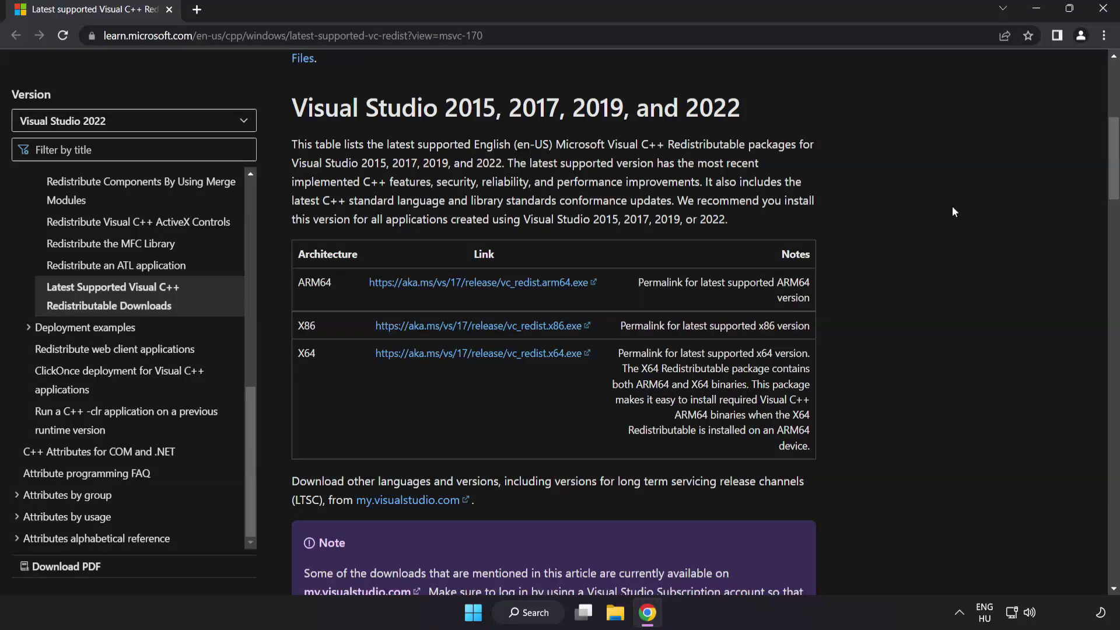
pyautogui.click(469, 283)
pyautogui.click(475, 325)
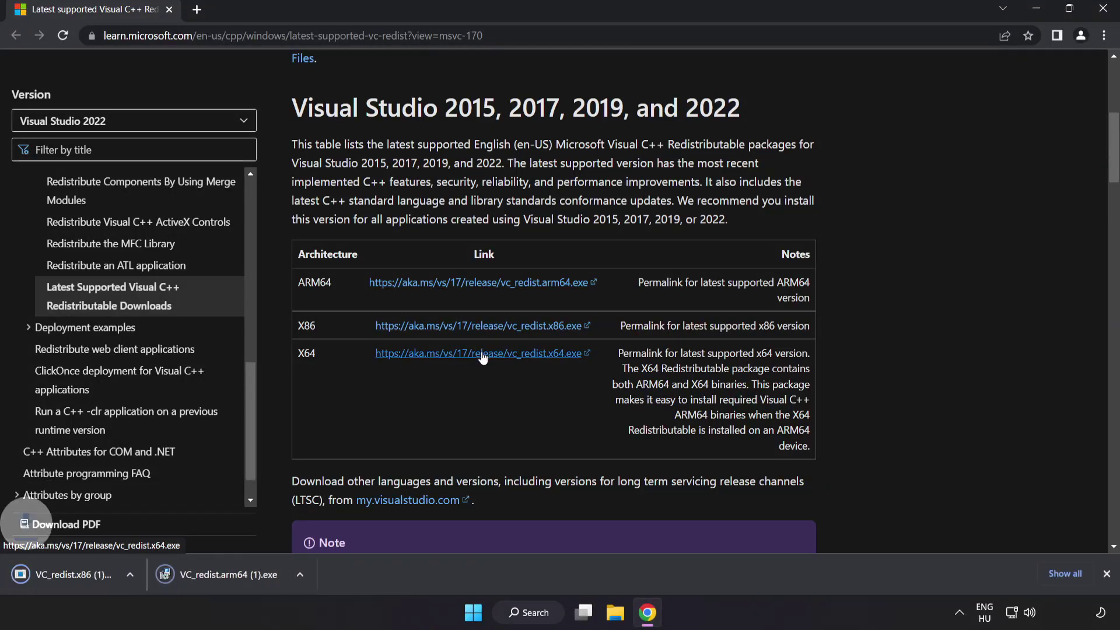
pyautogui.click(482, 356)
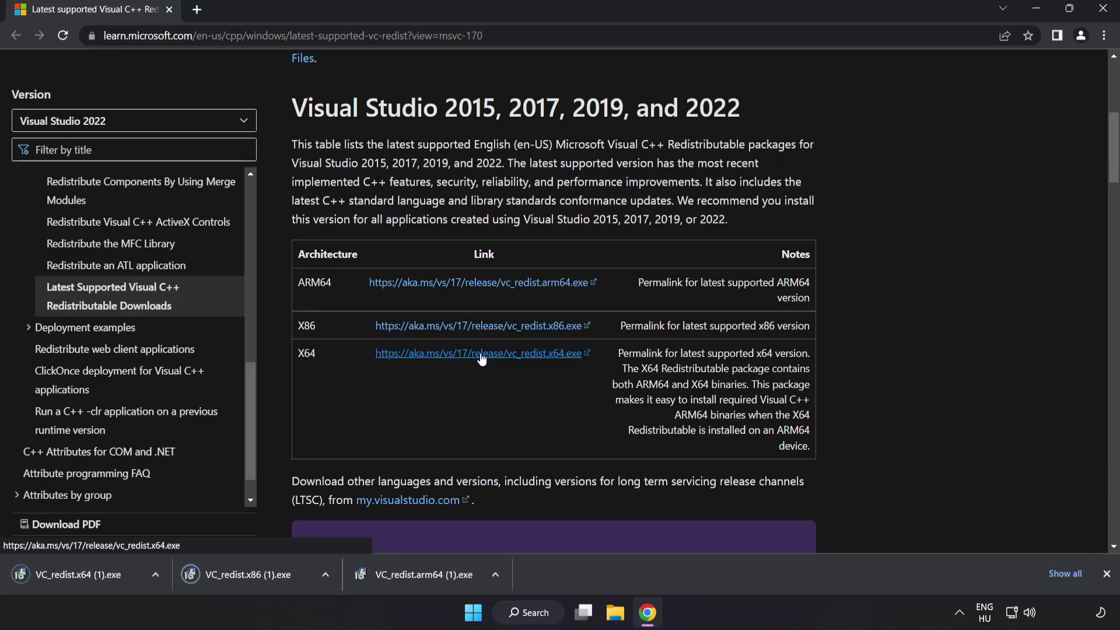
# Try to install the downloaded ARM64 Visual C++ Redistributable, agreeing to the license terms, and close its setup
pyautogui.click(421, 576)
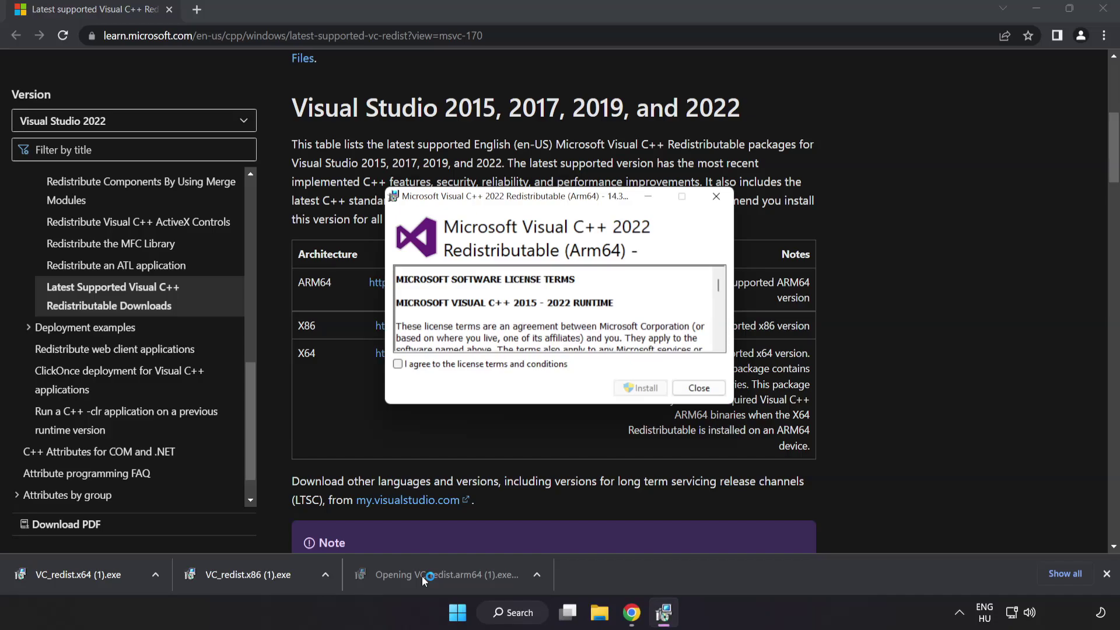
pyautogui.moveTo(718, 284); pyautogui.dragTo(717, 338)
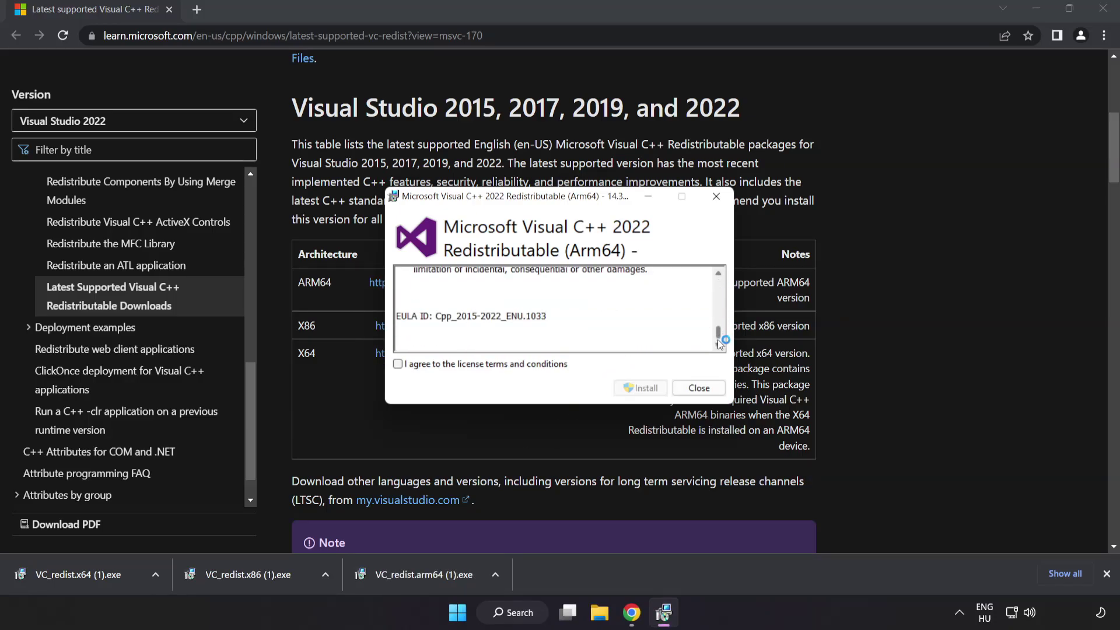
pyautogui.click(399, 364)
pyautogui.click(638, 389)
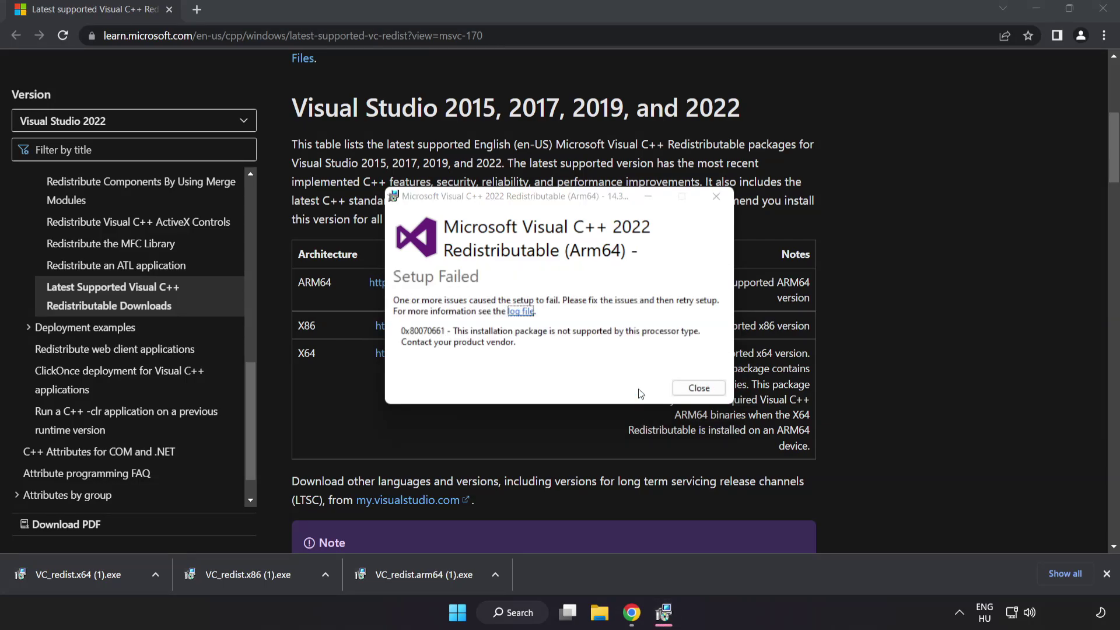
pyautogui.click(709, 390)
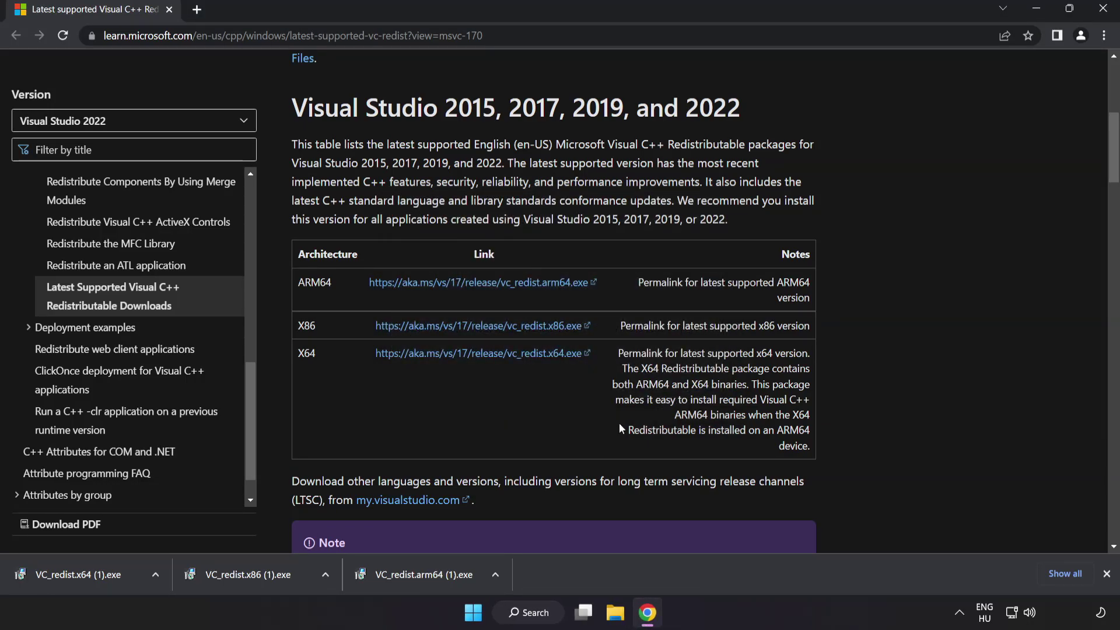
# Run the downloaded x86 and x64 Visual C++ Redistributable installers, close each setup, and close the browser
pyautogui.click(252, 576)
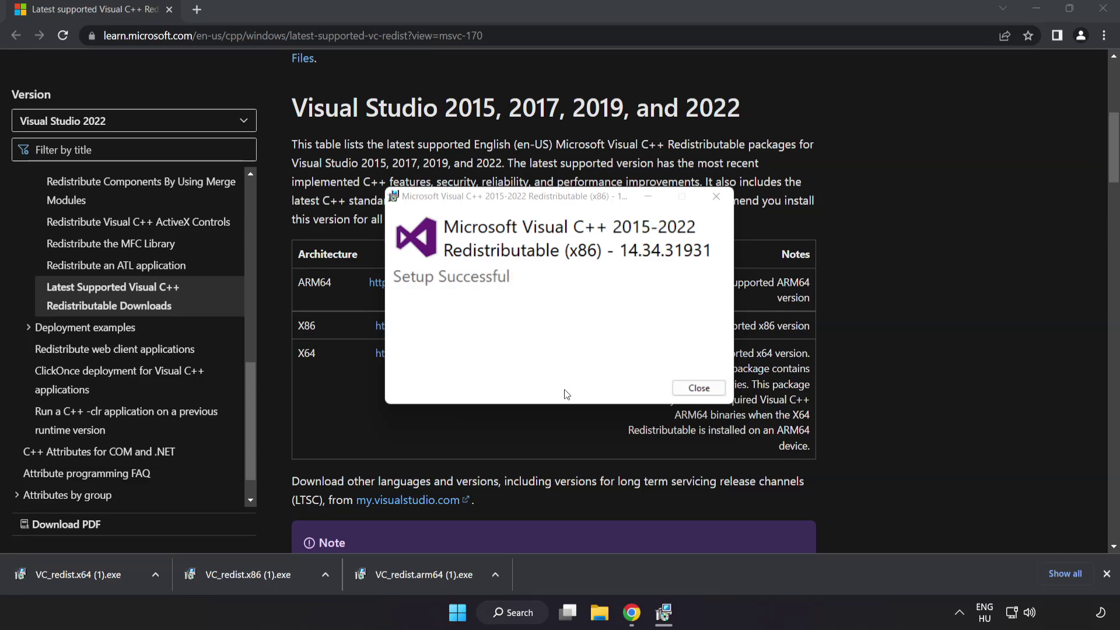
pyautogui.click(696, 387)
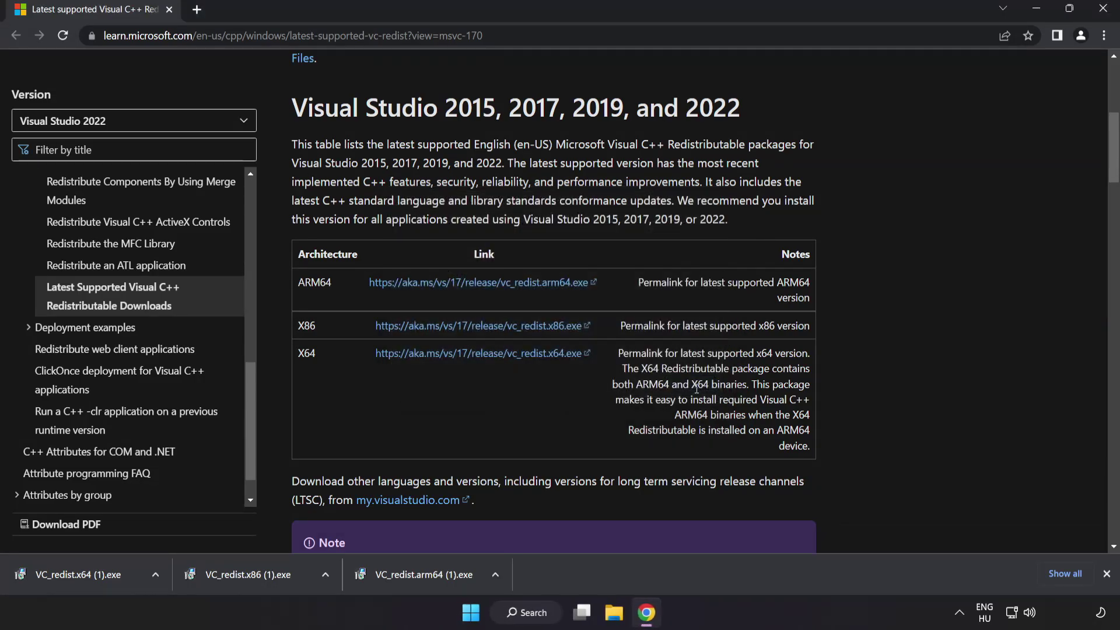
pyautogui.click(100, 574)
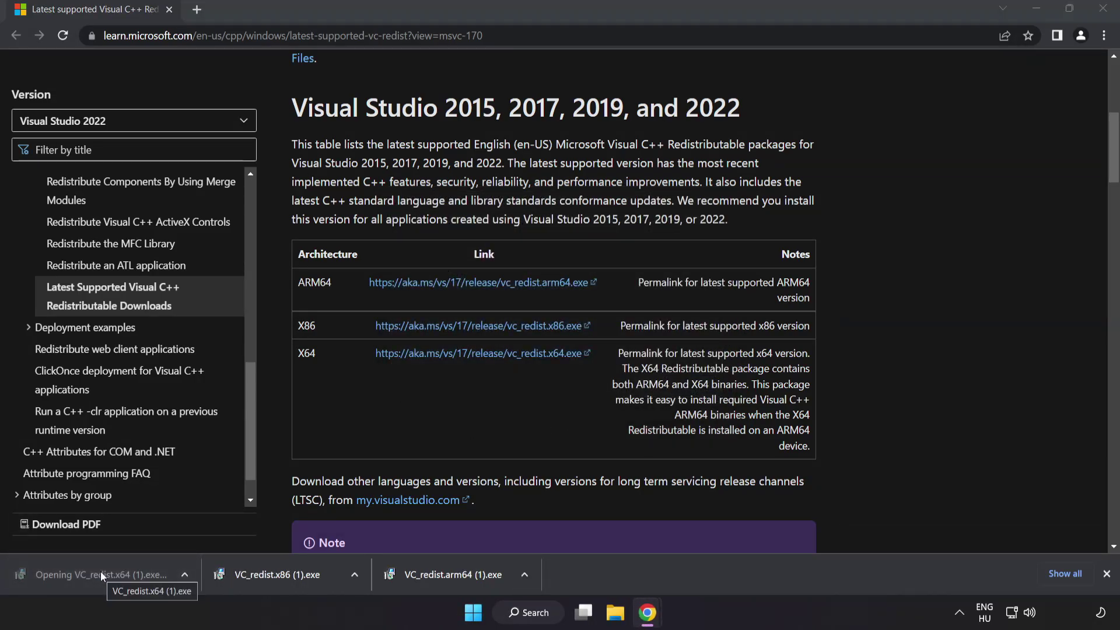
pyautogui.click(701, 389)
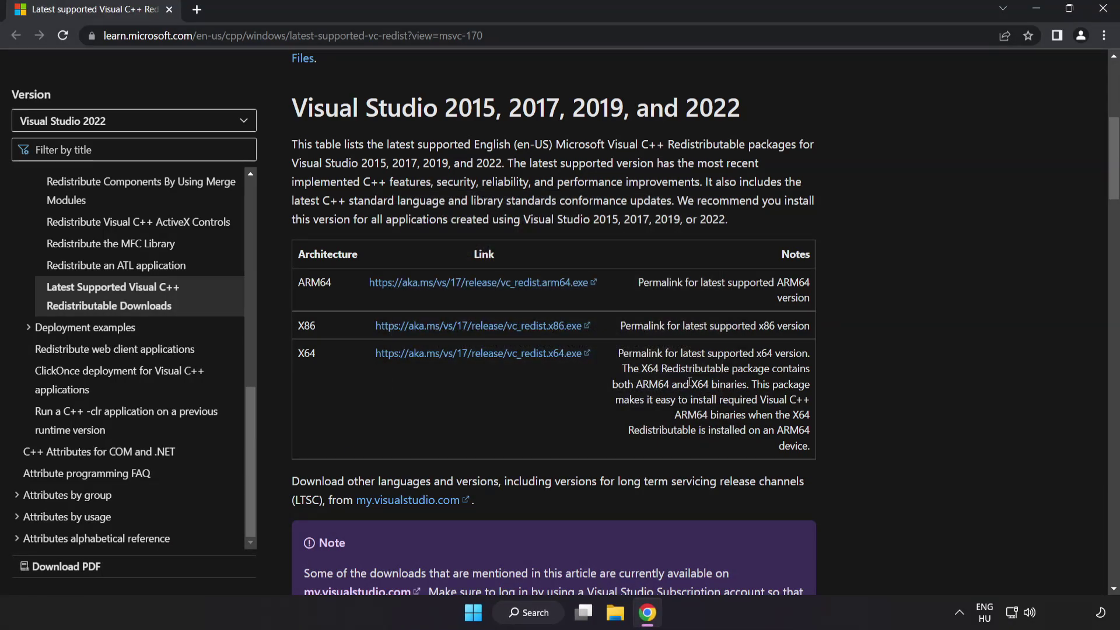
pyautogui.click(1102, 10)
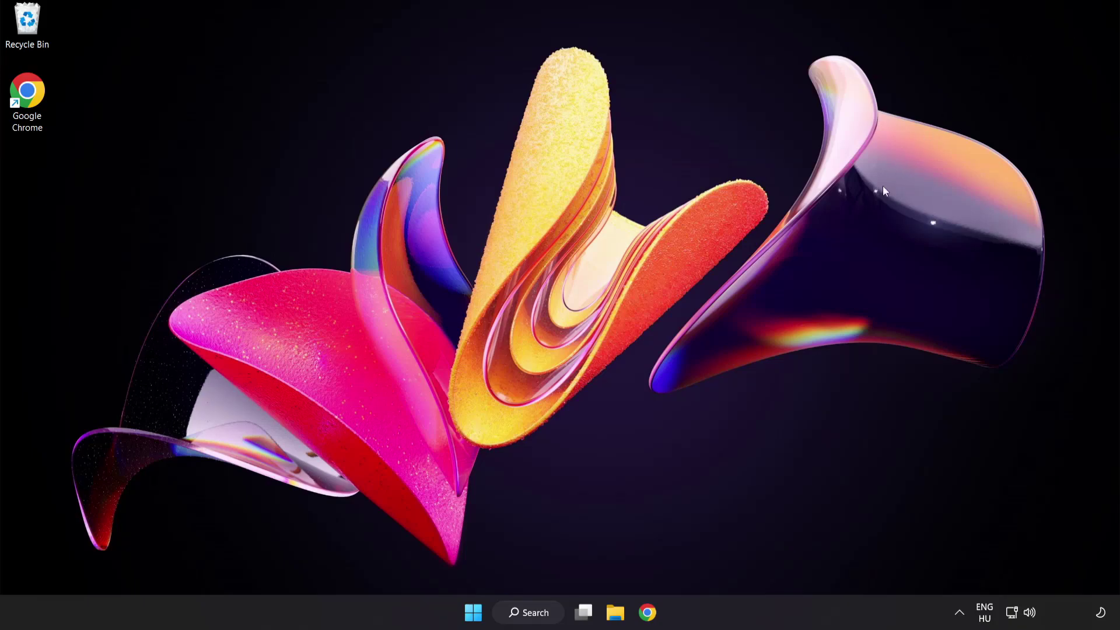
# Search for cmd, open Command Prompt as administrator, and move its window toward the middle of the desktop
pyautogui.click(532, 617)
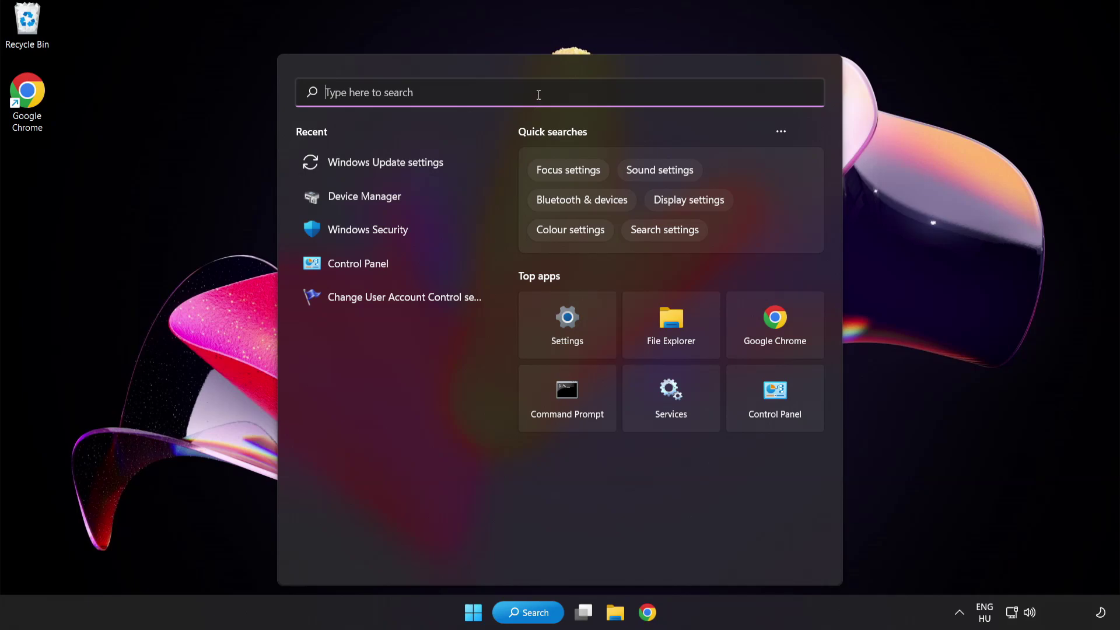
pyautogui.write('cmd')
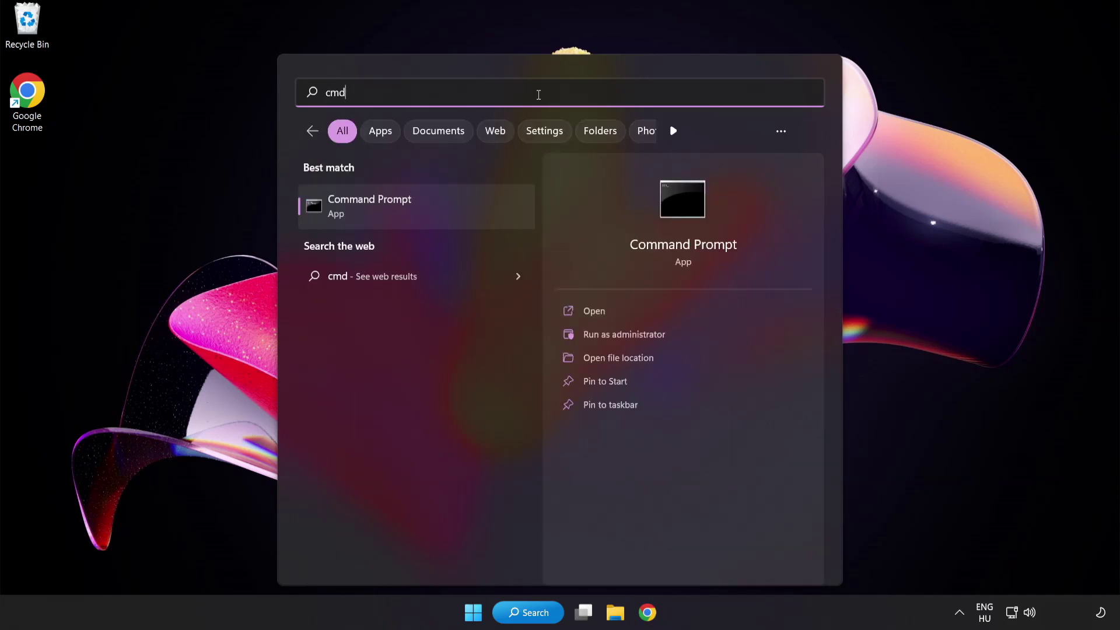
pyautogui.rightClick(419, 216)
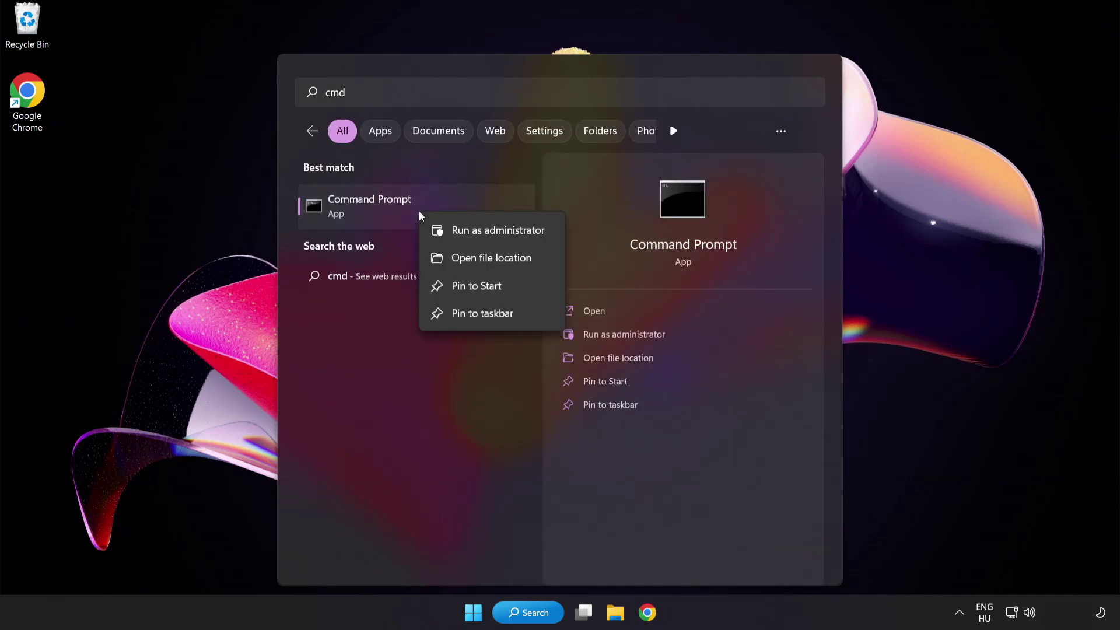
pyautogui.click(473, 233)
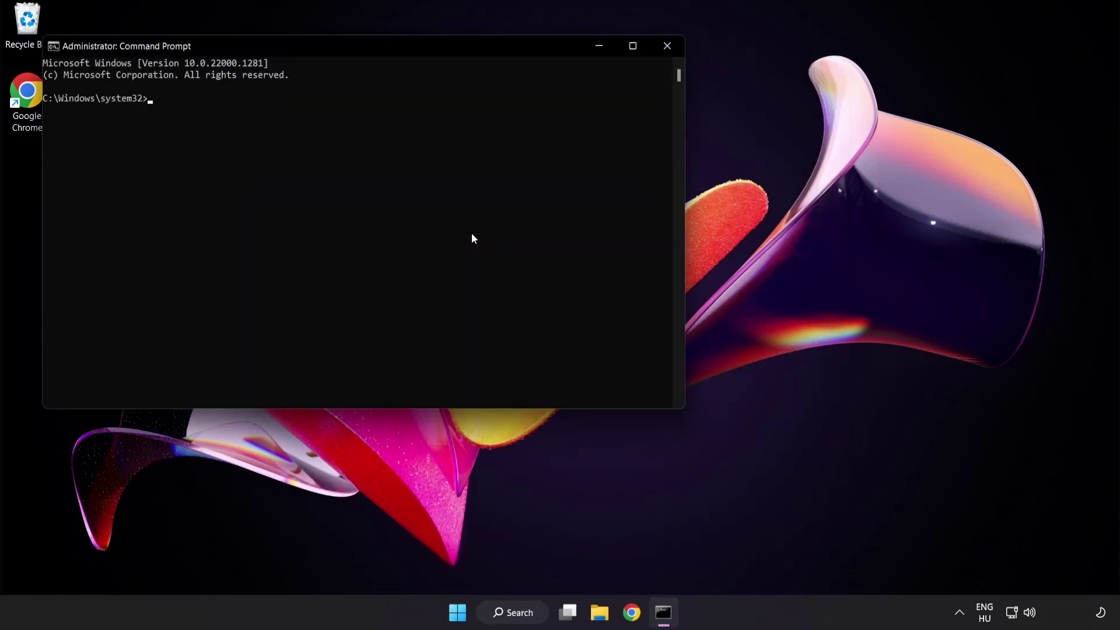
pyautogui.moveTo(321, 49); pyautogui.dragTo(487, 110)
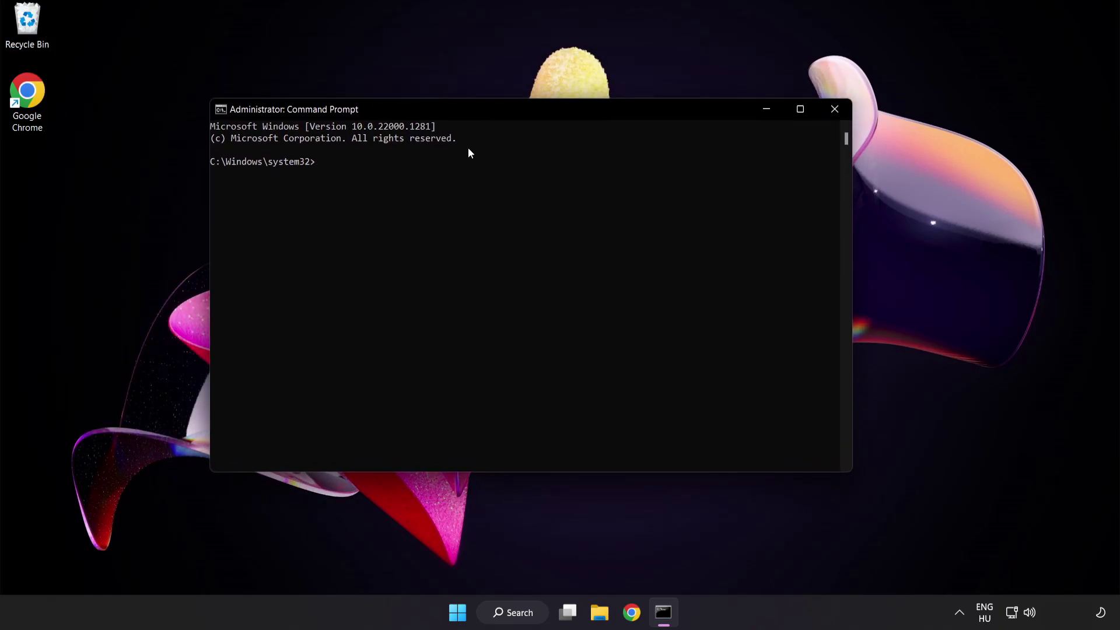
# Run the system file check with the command sfc /scannow and close Command Prompt
pyautogui.write('sfc')
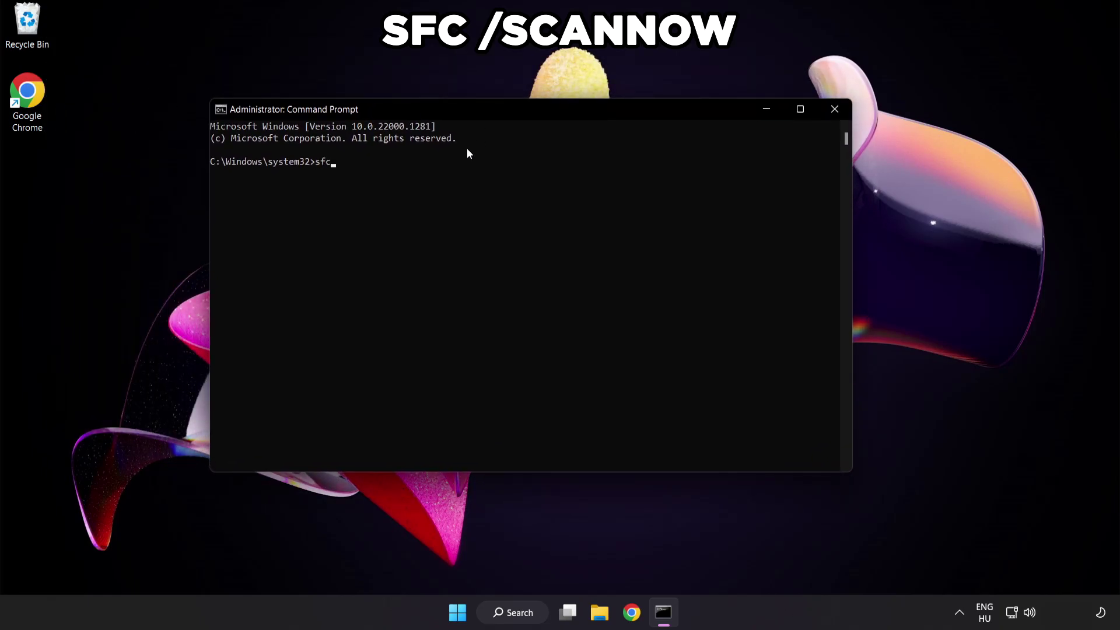
pyautogui.write(' /scannow')
pyautogui.press('Return')
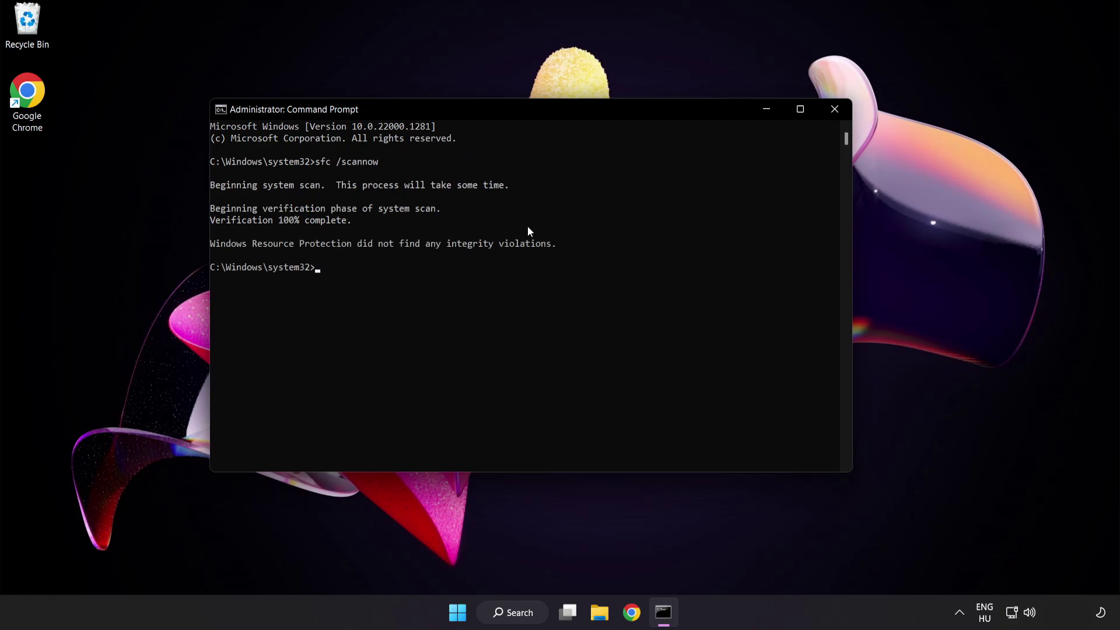
pyautogui.click(835, 110)
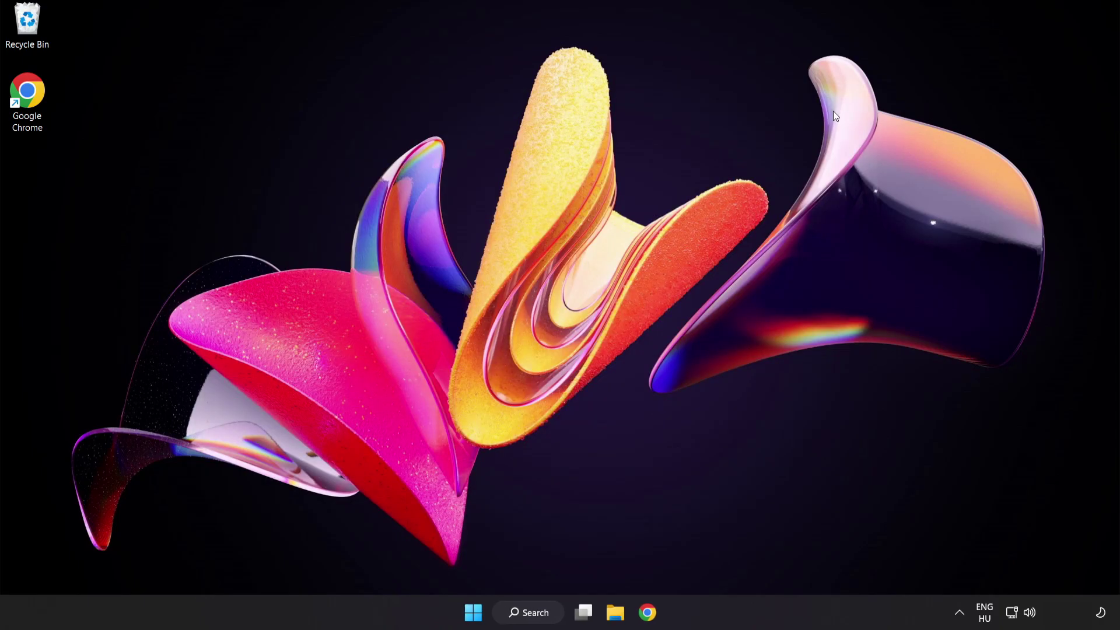
# Bring up the power options for restarting the computer
pyautogui.click(473, 612)
pyautogui.click(744, 562)
# Search for security and open Windows Security
pyautogui.click(521, 612)
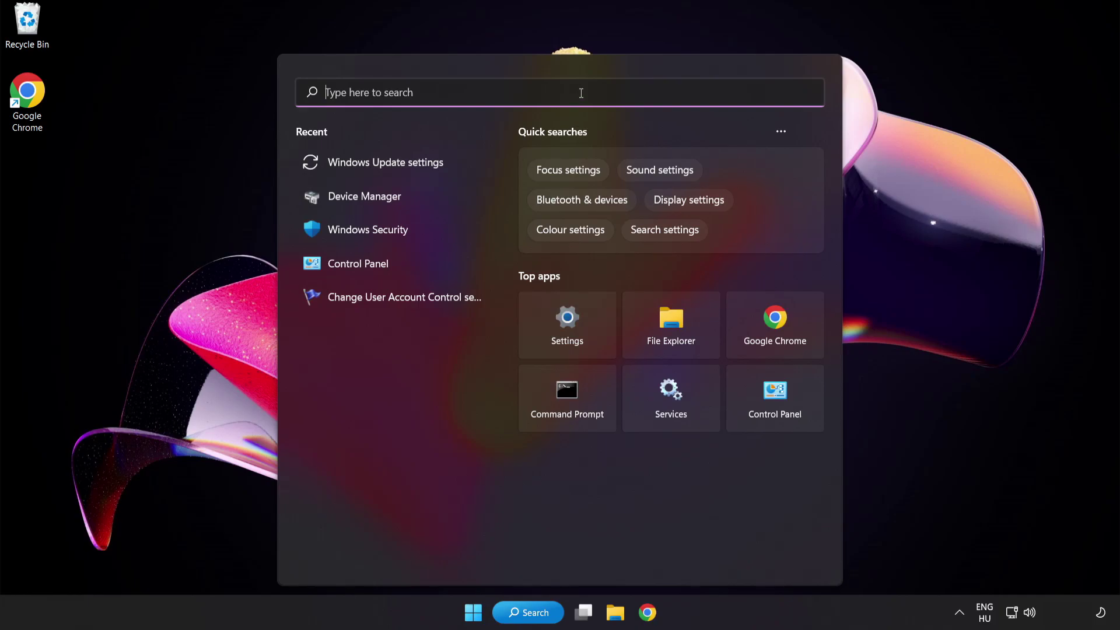
pyautogui.write('securit')
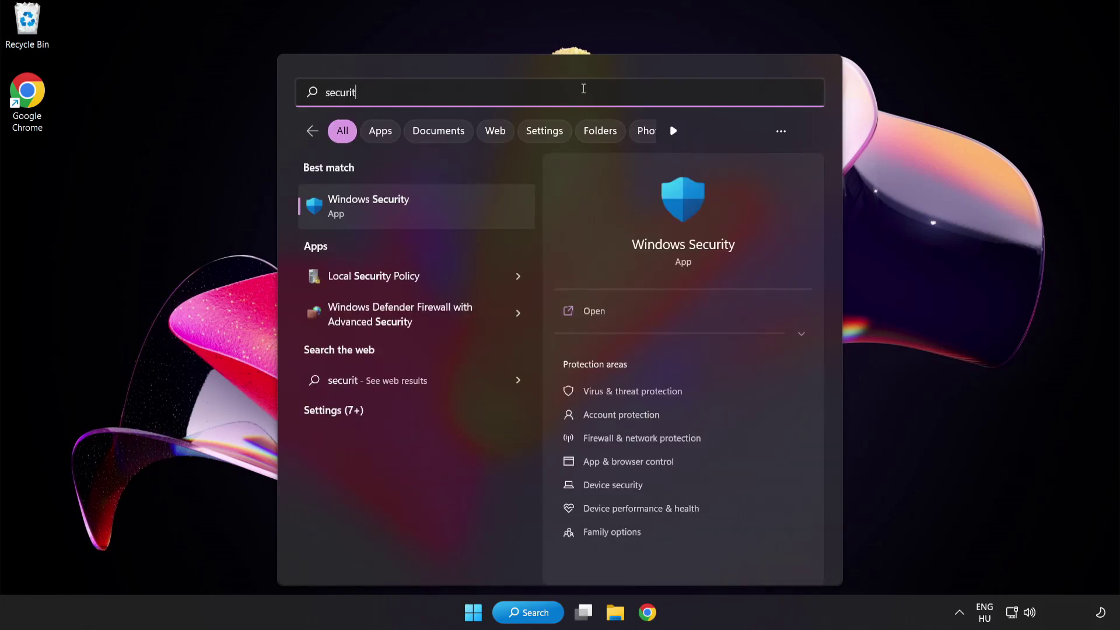
pyautogui.write('y')
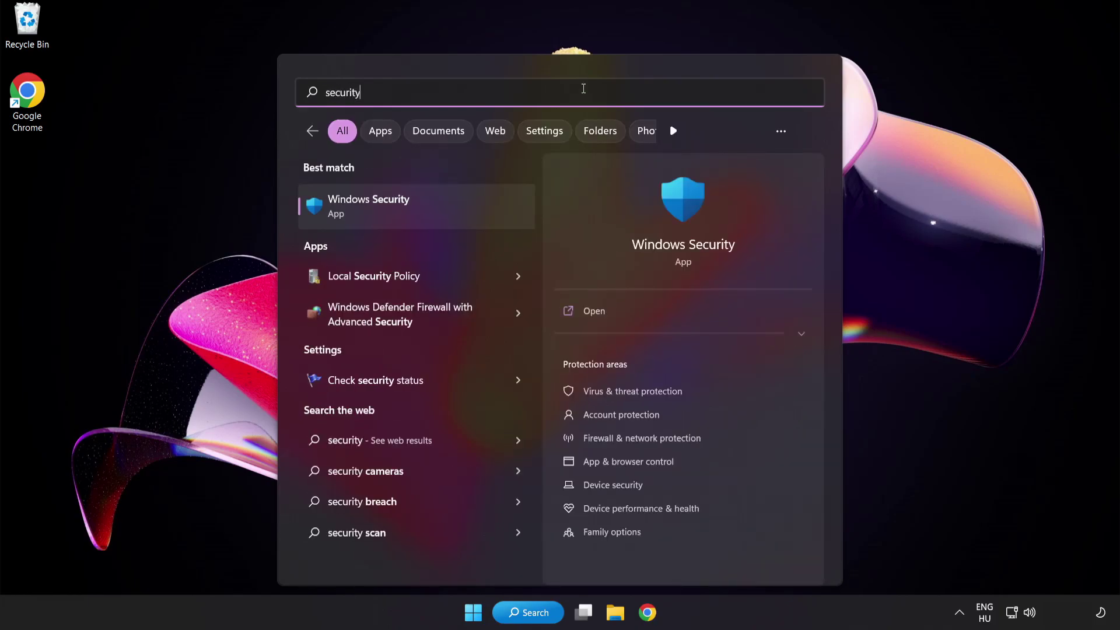
pyautogui.click(423, 207)
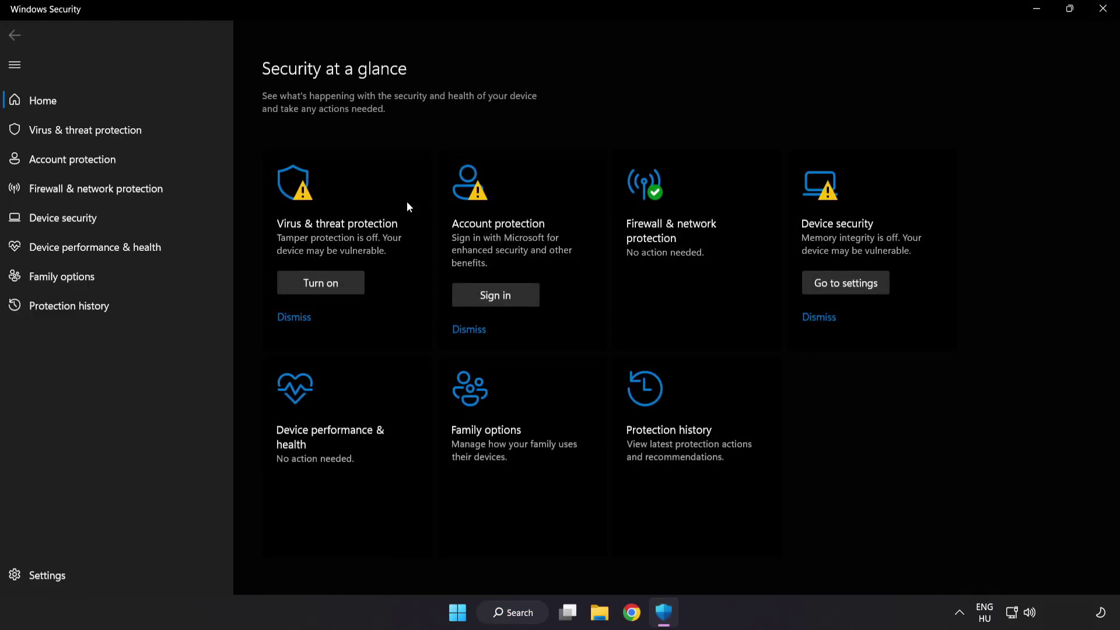
# Open the Microsoft Defender exclusions from the Virus & threat protection settings
pyautogui.click(170, 128)
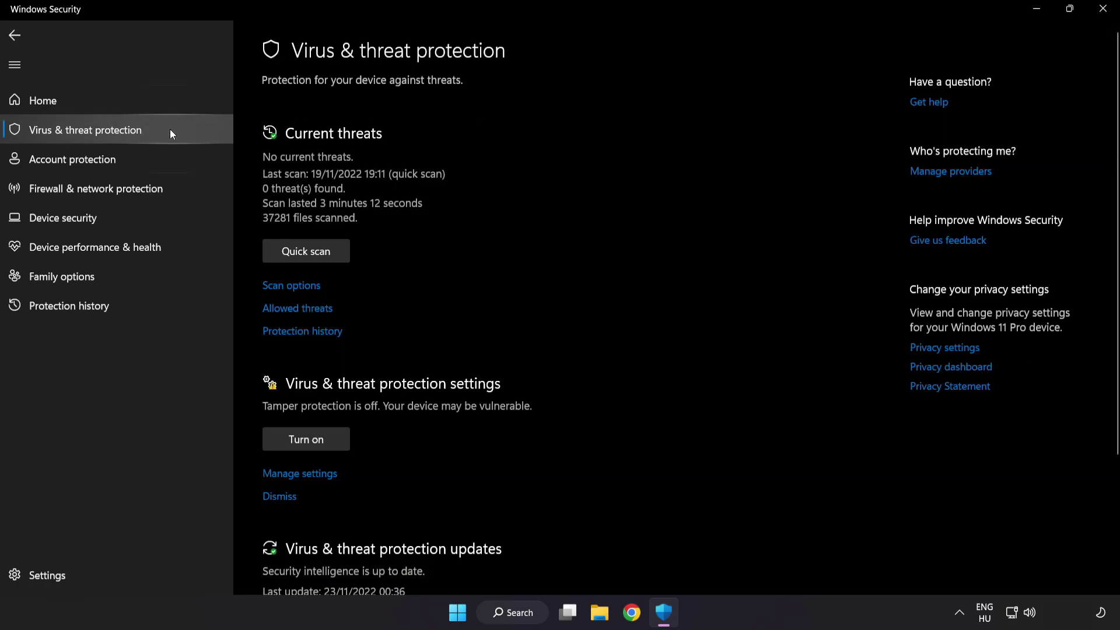
pyautogui.scroll(-3, 708, 169)
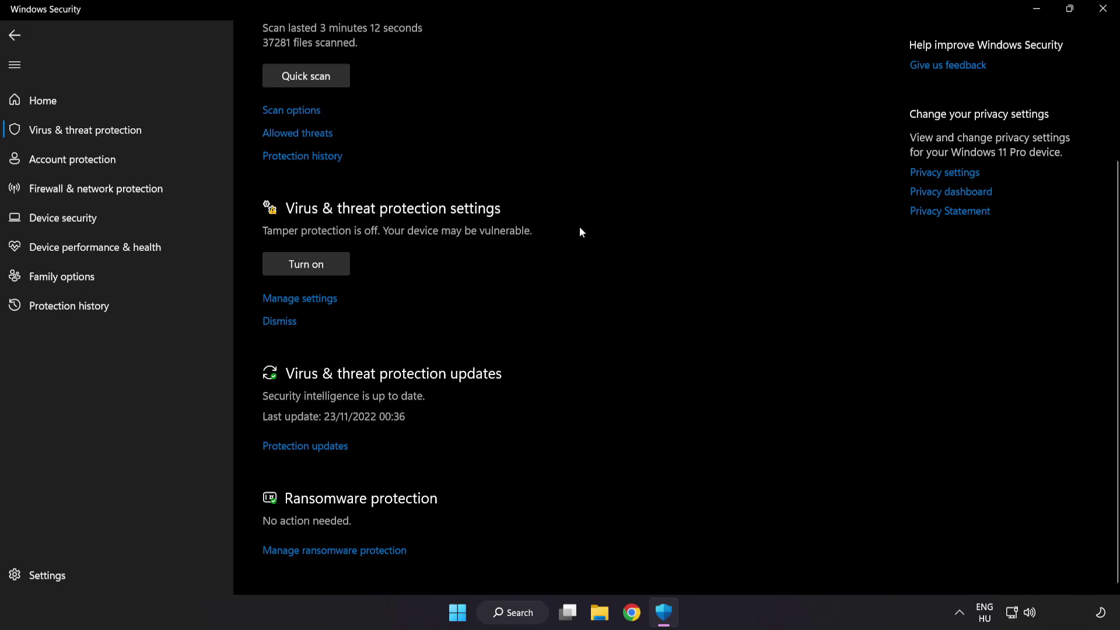
pyautogui.click(308, 299)
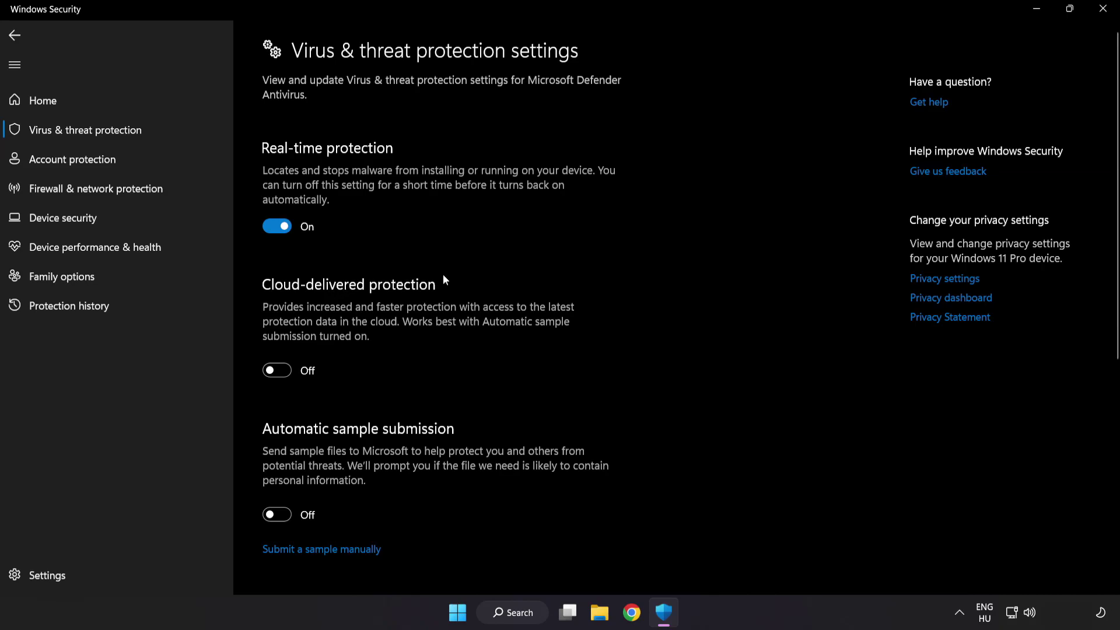
pyautogui.scroll(-6, 651, 305)
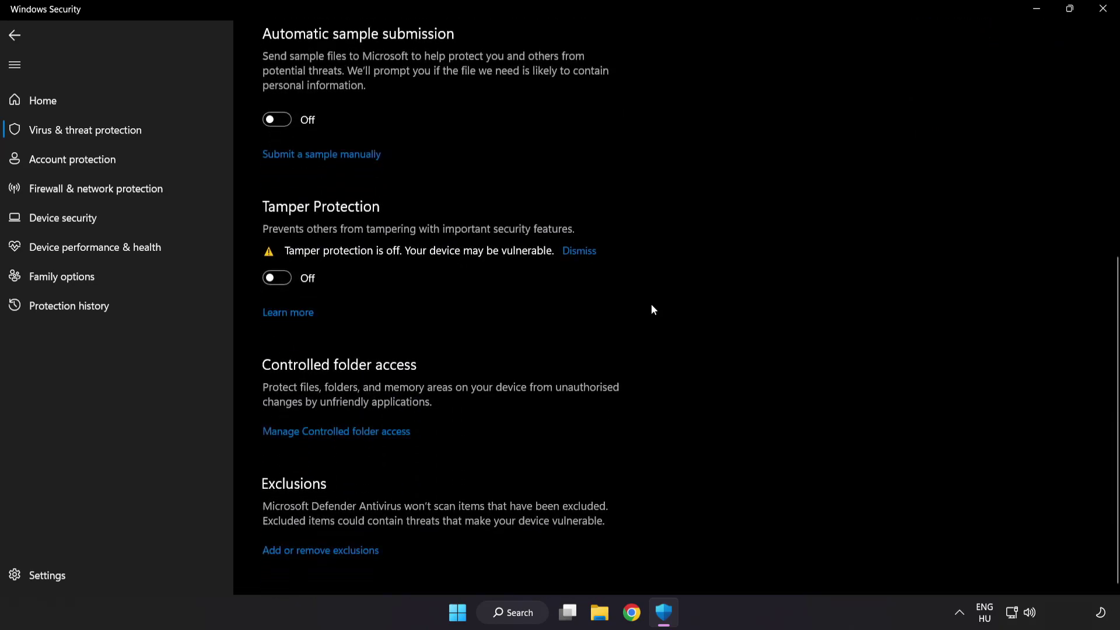
pyautogui.click(325, 551)
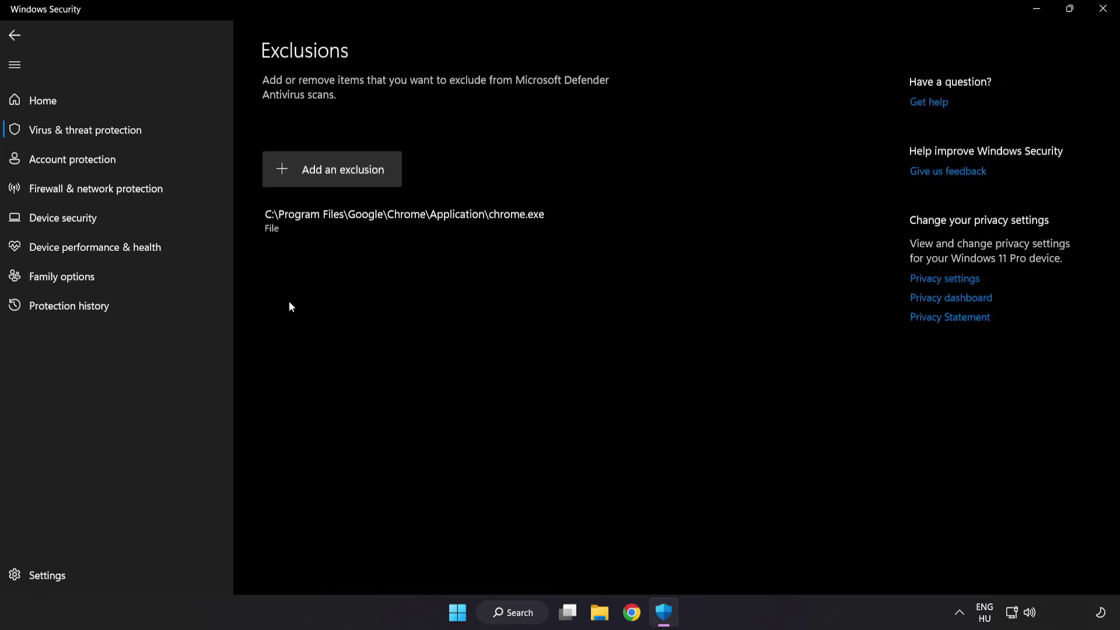
# Try to add the NOT WORKING APP file from C:\Program Files (x86)\NOT WORKING APP as a file exclusion, and close Windows Security
pyautogui.click(334, 177)
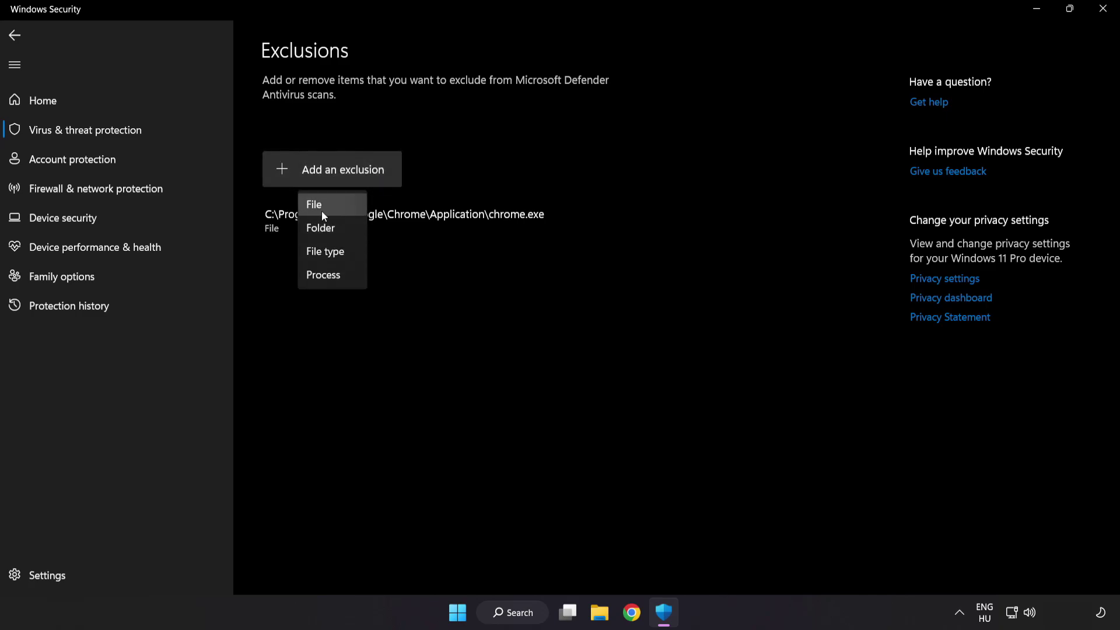
pyautogui.click(325, 206)
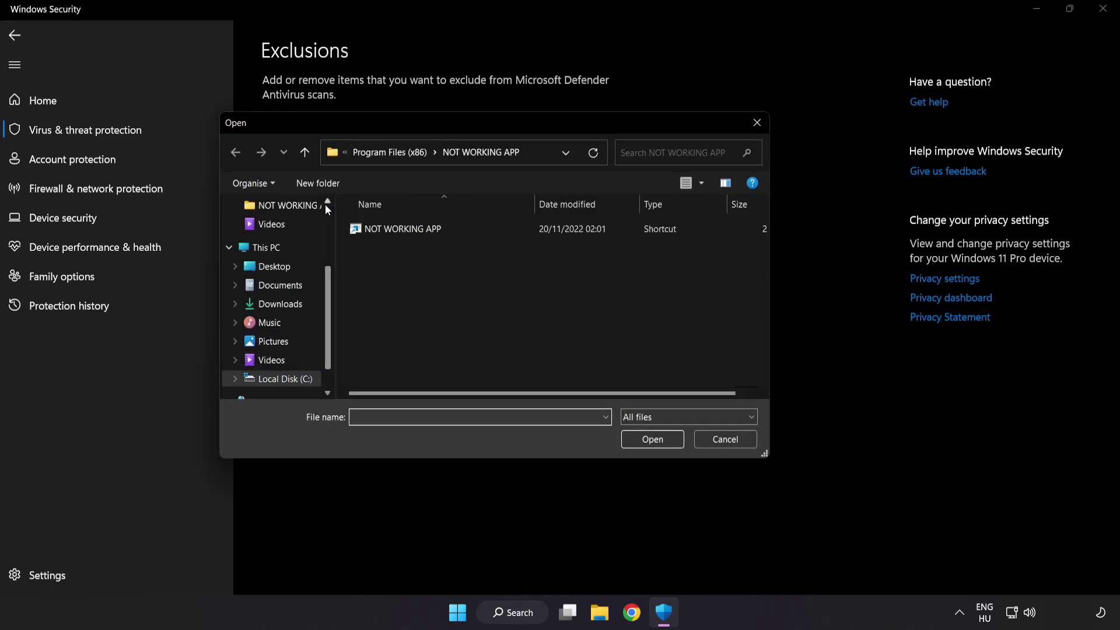
pyautogui.click(358, 156)
pyautogui.click(363, 152)
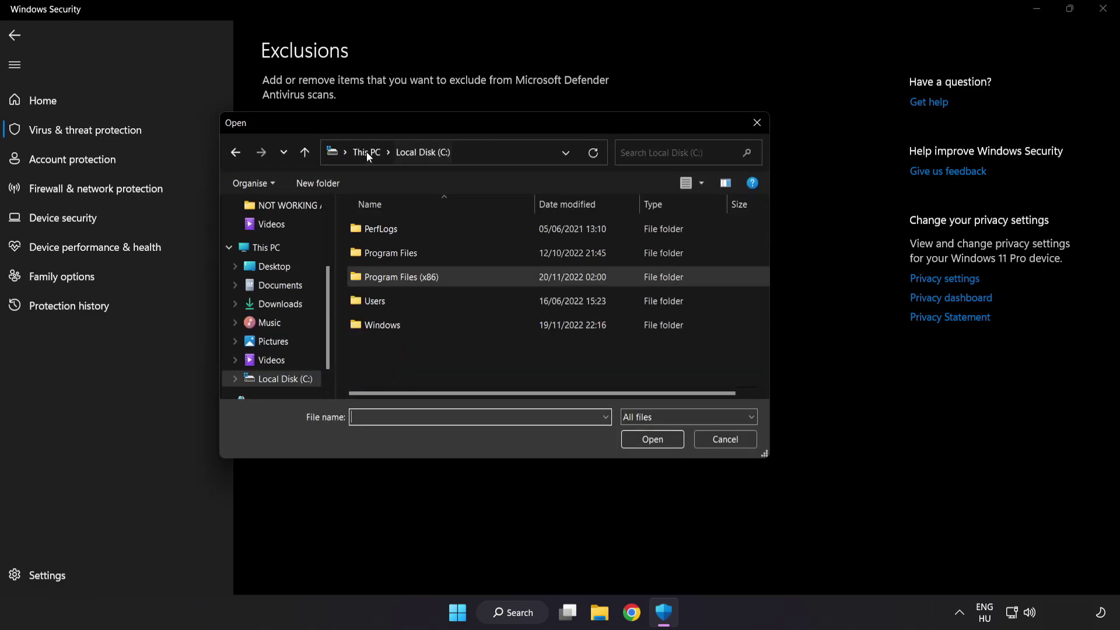
pyautogui.click(370, 151)
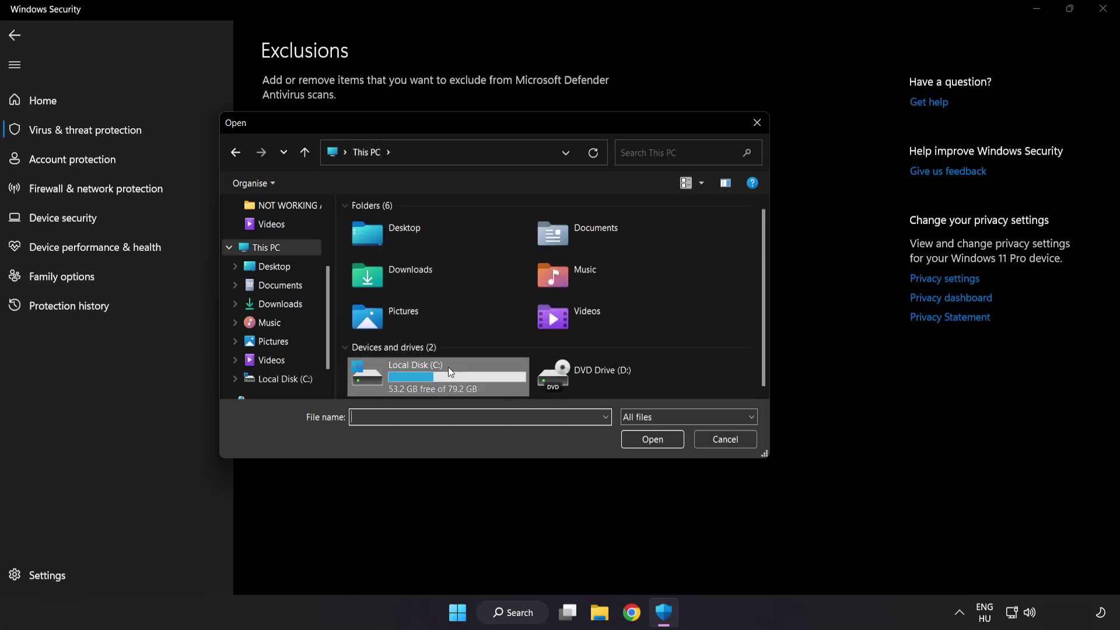
pyautogui.doubleClick(417, 382)
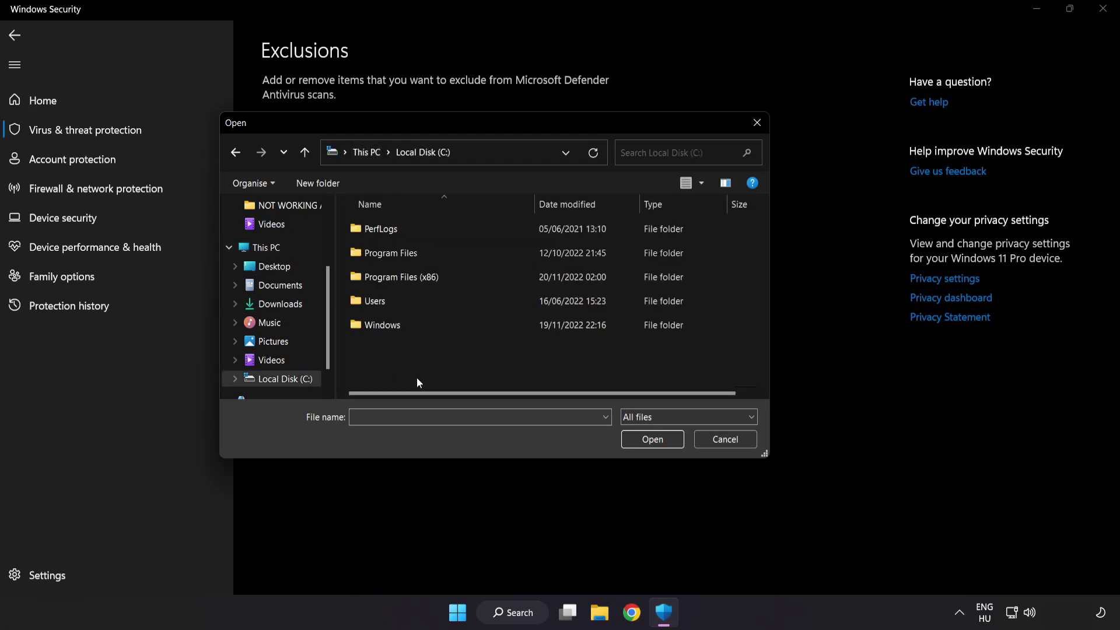
pyautogui.doubleClick(431, 273)
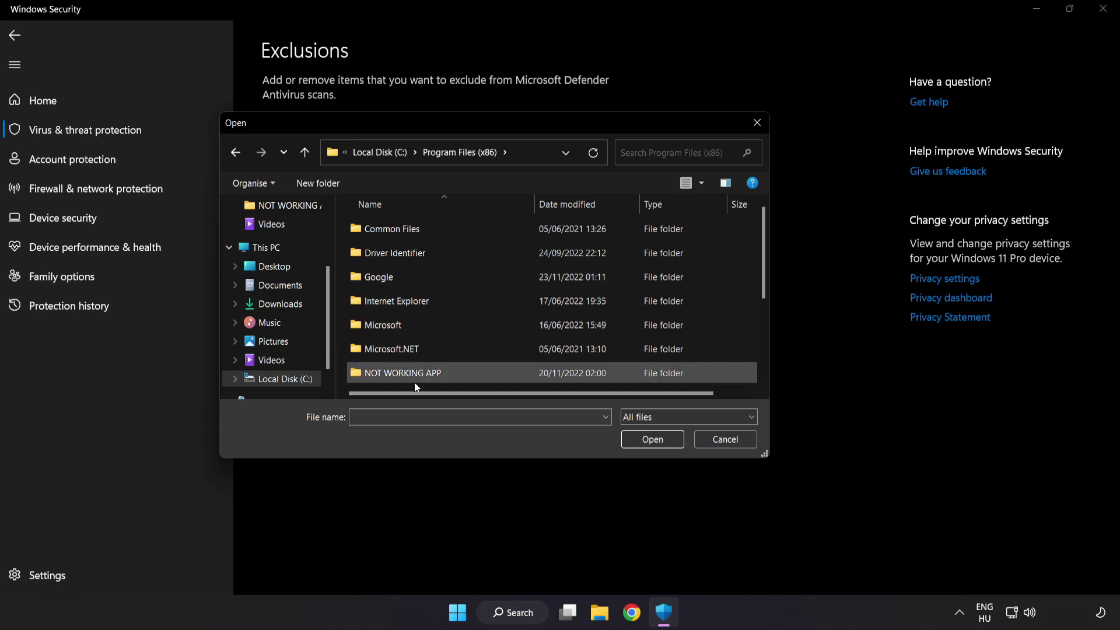
pyautogui.scroll(-1, 414, 367)
pyautogui.click(437, 304)
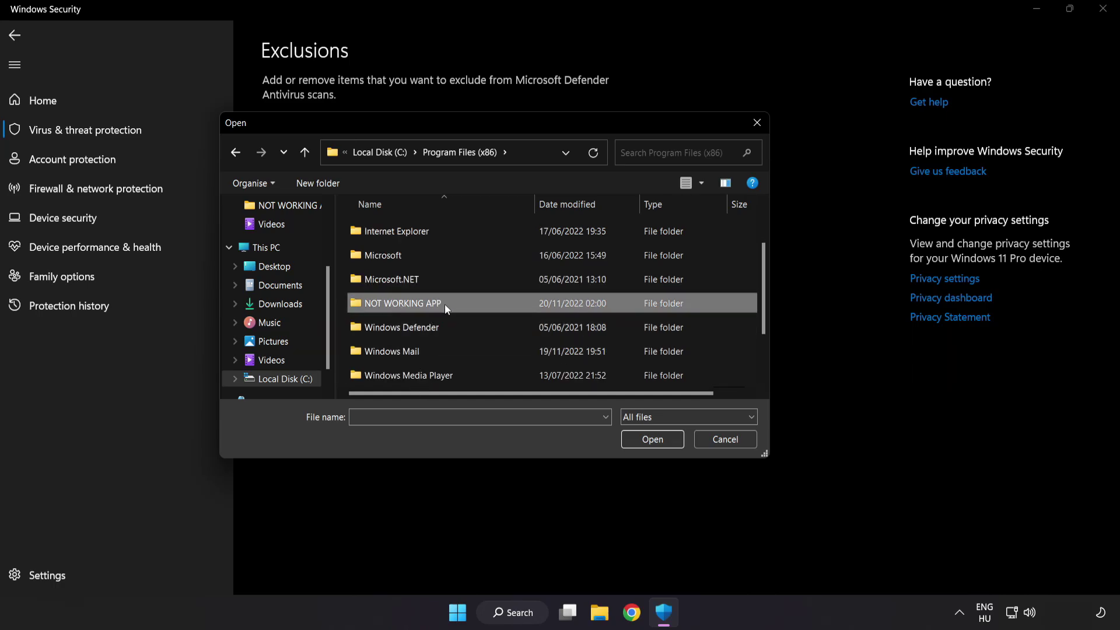
pyautogui.doubleClick(444, 303)
pyautogui.click(409, 232)
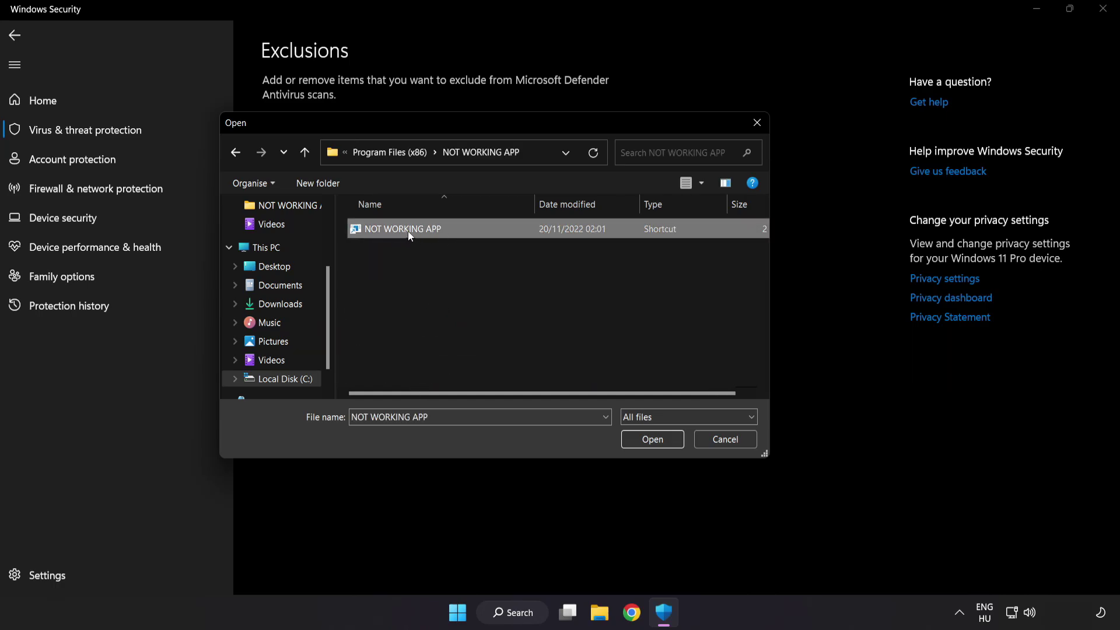
pyautogui.click(654, 444)
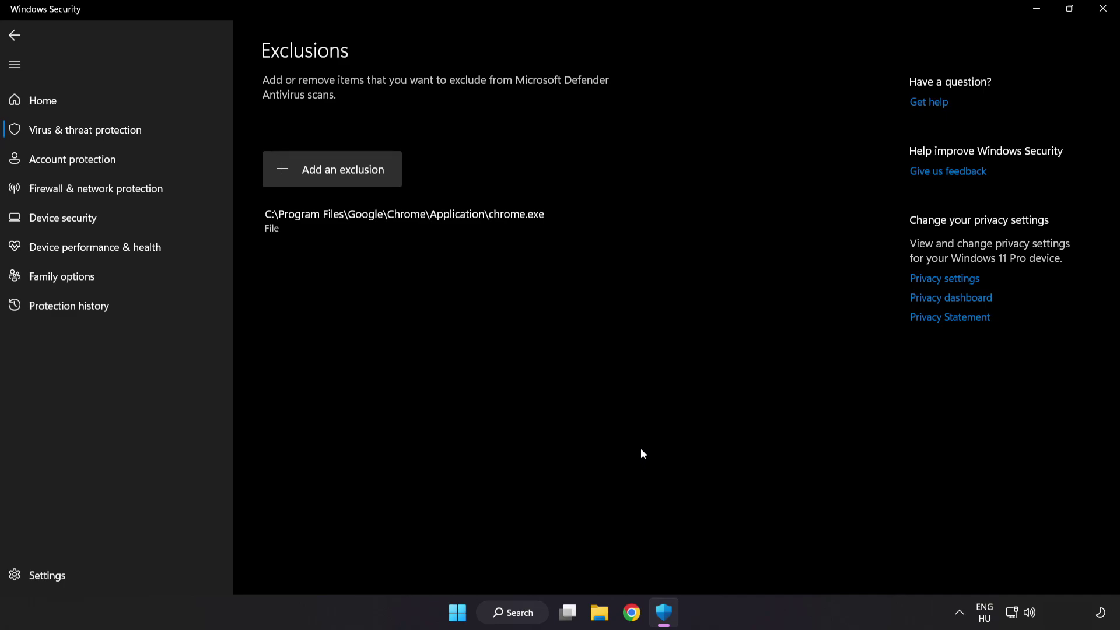
pyautogui.click(1100, 18)
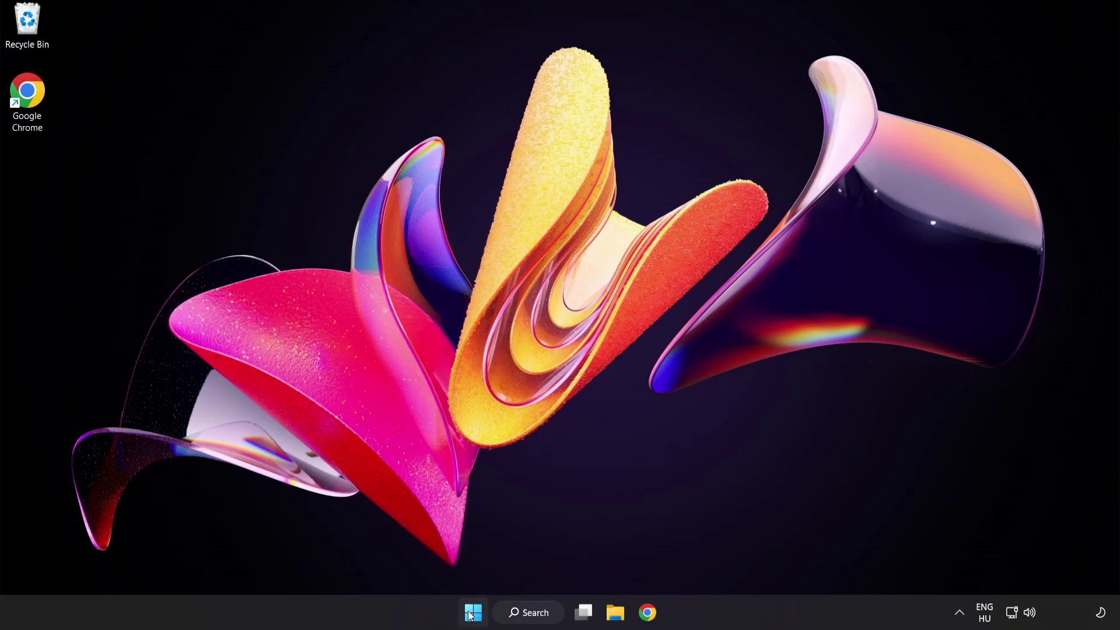
# Open the power options in order to restart the computer
pyautogui.click(471, 613)
pyautogui.click(745, 562)
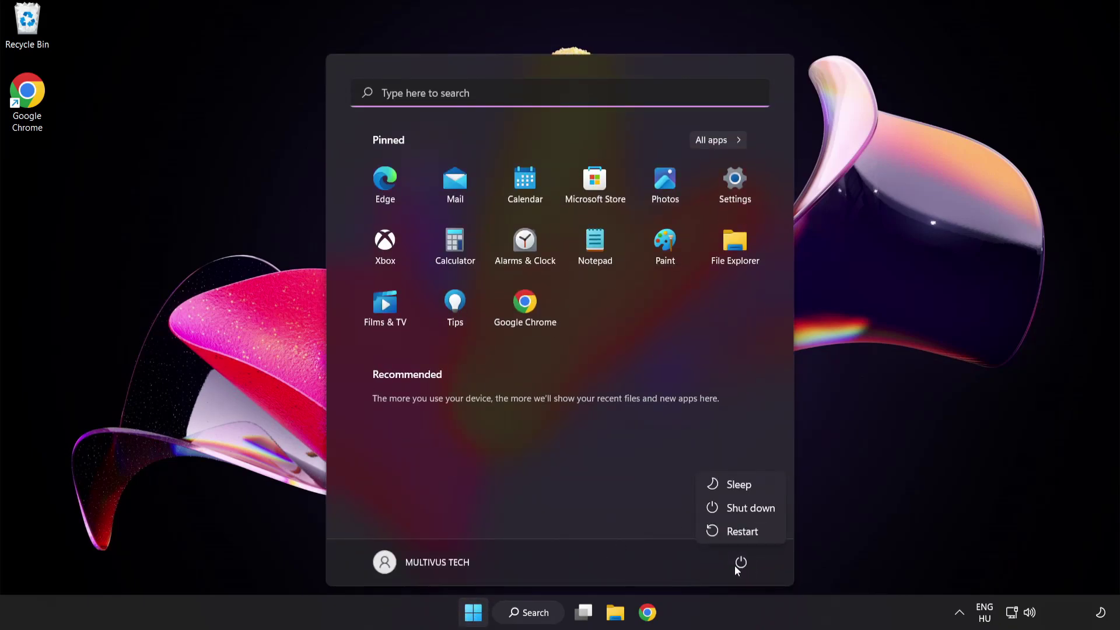